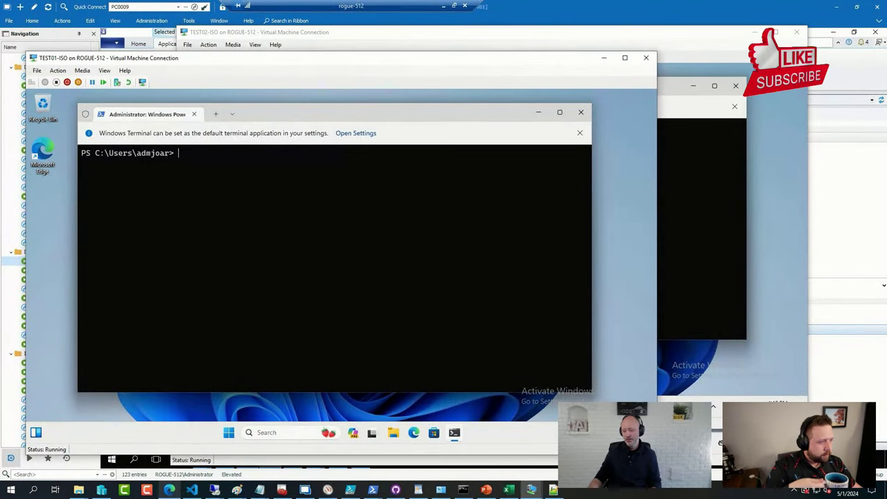
In a new Edge window, open deploymentresearch.com's 'Removing Applications from Your Windows 11 Image' post
{"action": "right_click", "coordinate": [170, 491]}
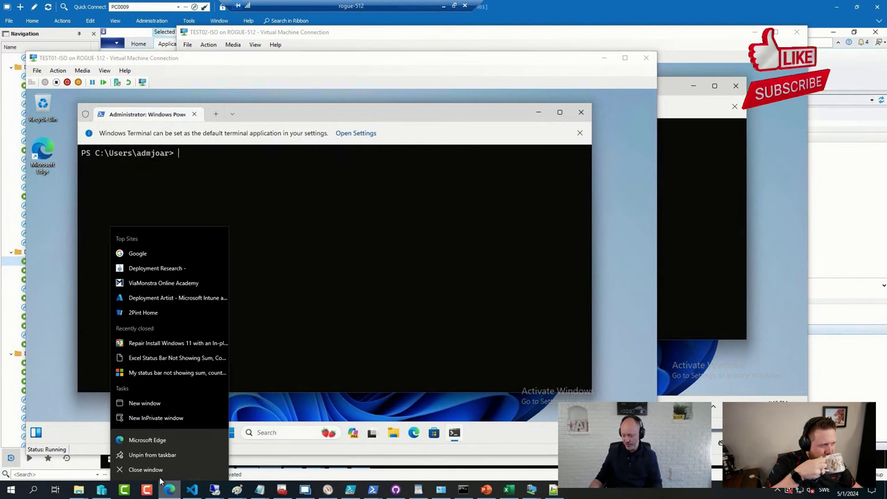
{"action": "left_click", "coordinate": [165, 487]}
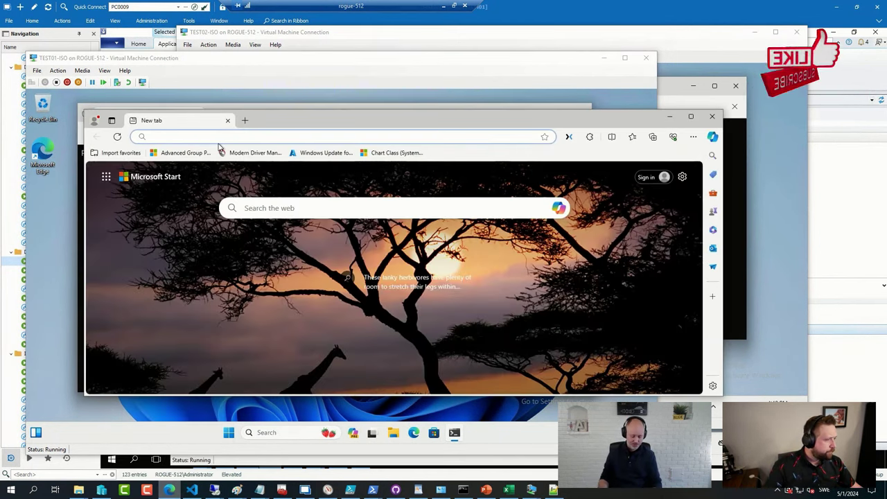
{"action": "type", "text": "deploymentresearch.com"}
{"action": "key", "text": "Return"}
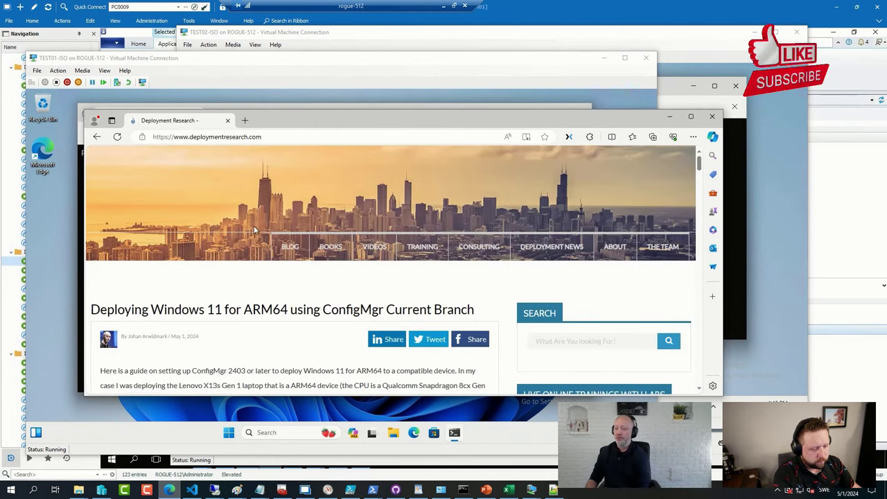
{"action": "scroll", "coordinate": [291, 239], "scroll_direction": "down", "scroll_amount": 5}
{"action": "scroll", "coordinate": [291, 241], "scroll_direction": "down", "scroll_amount": 3}
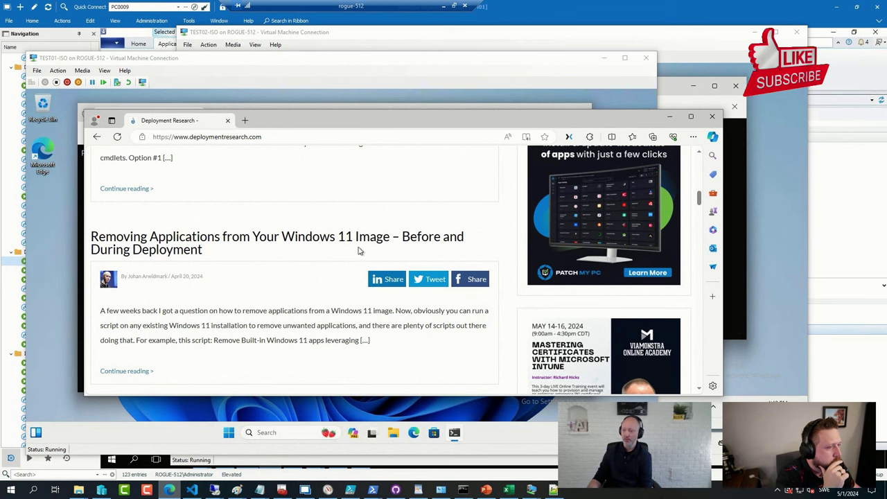
{"action": "left_click", "coordinate": [263, 242]}
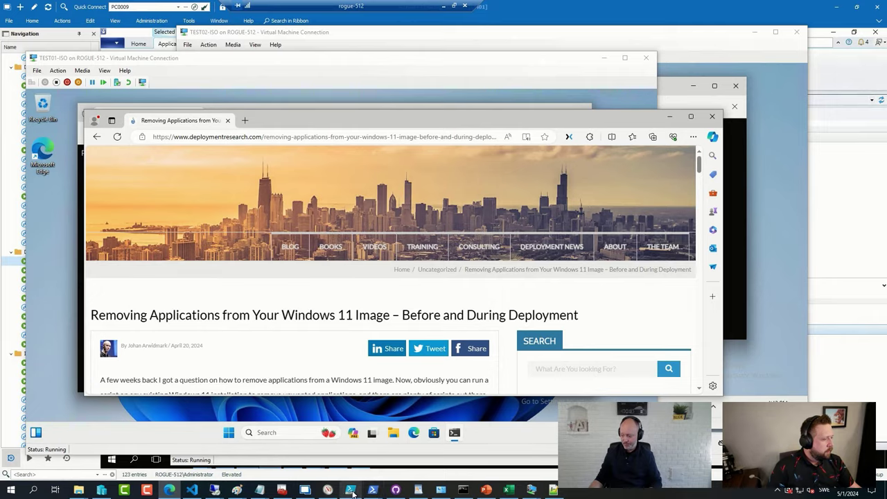
Bring up the VM internet-blocking ACL script and highlight its TEST VM lines
{"action": "left_click", "coordinate": [351, 491]}
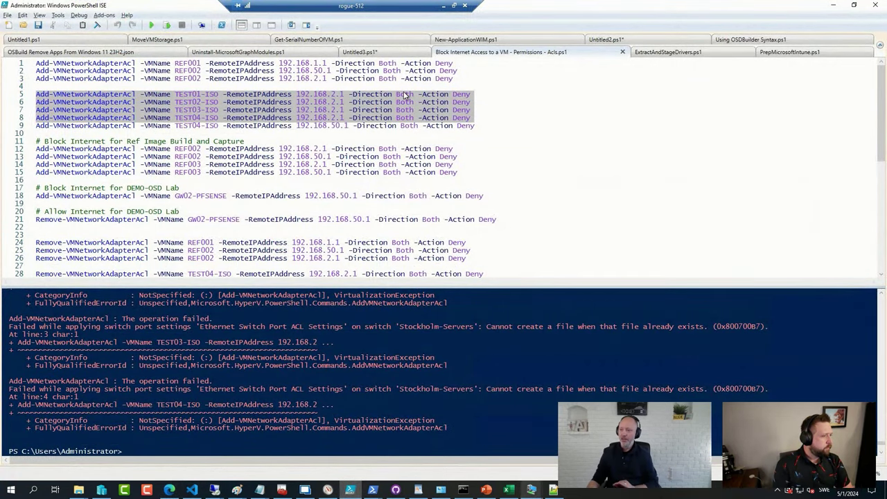
{"action": "left_click", "coordinate": [292, 141]}
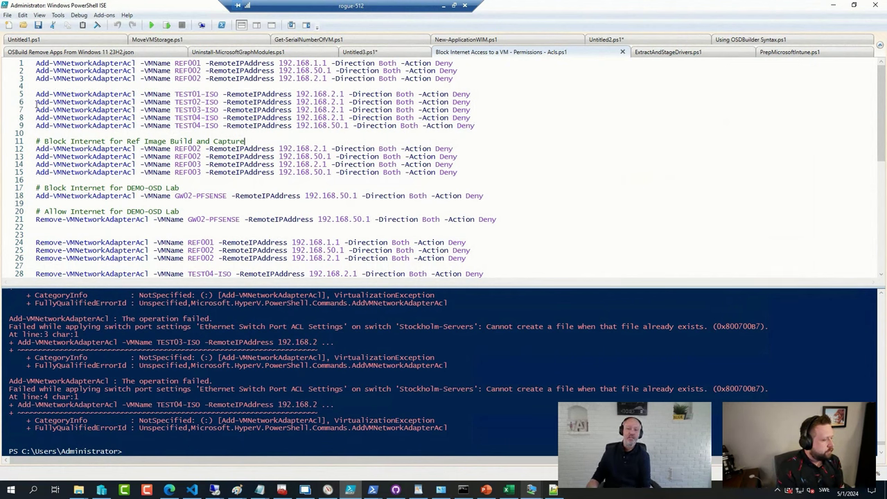
{"action": "left_click_drag", "start_coordinate": [38, 94], "coordinate": [518, 118]}
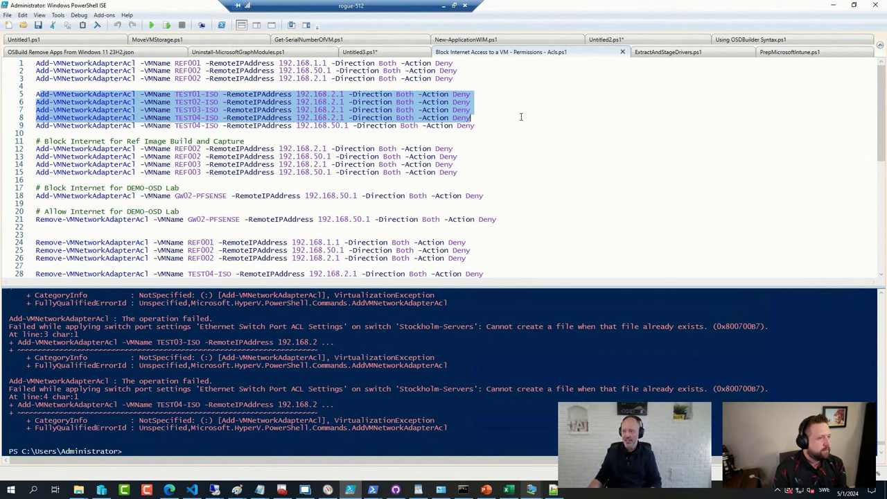
{"action": "left_click", "coordinate": [371, 120]}
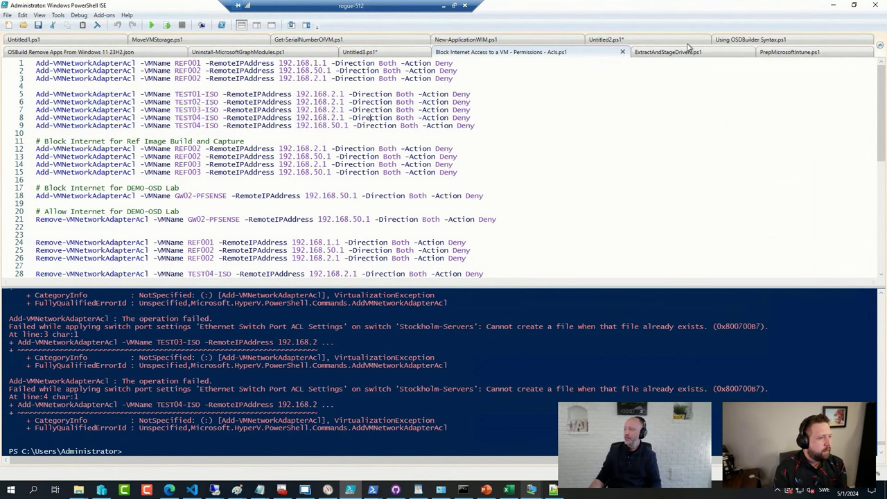
In Using OSDBuilder Syntax.ps1, select lines 37–38 holding the New-OSBuildTask -RemoveAppx task
{"action": "left_click", "coordinate": [752, 40]}
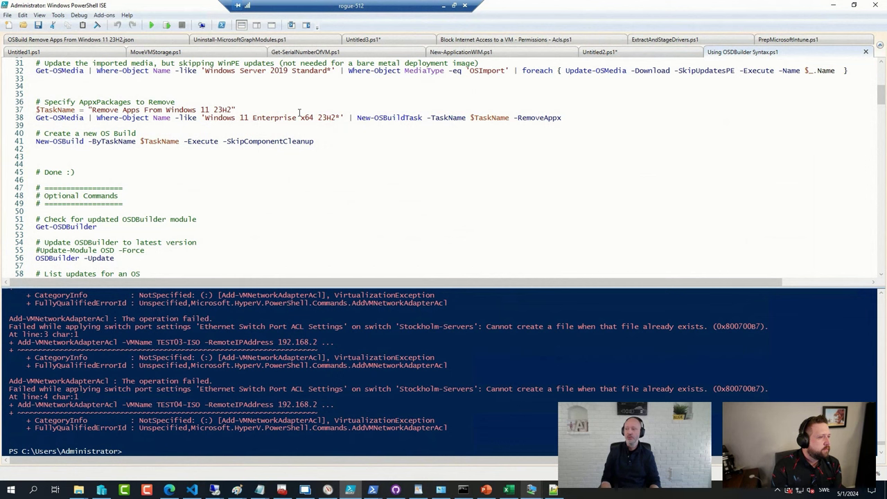
{"action": "left_click", "coordinate": [513, 117]}
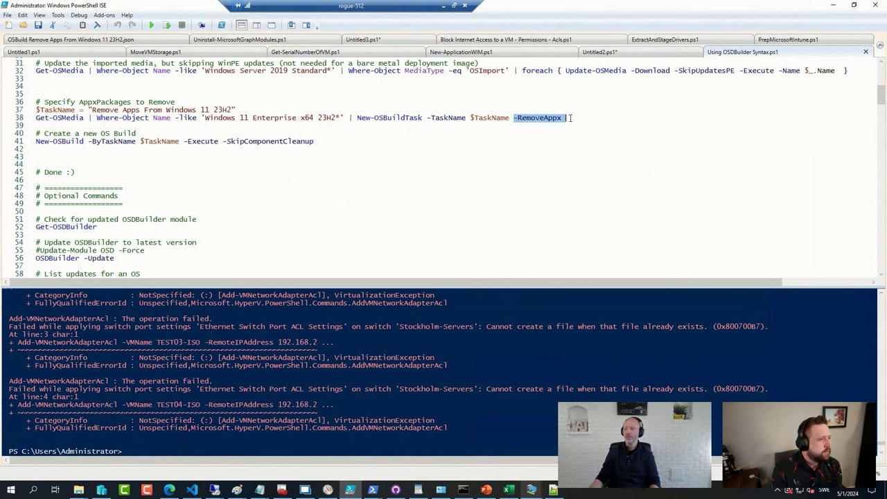
{"action": "key", "text": "shift+End"}
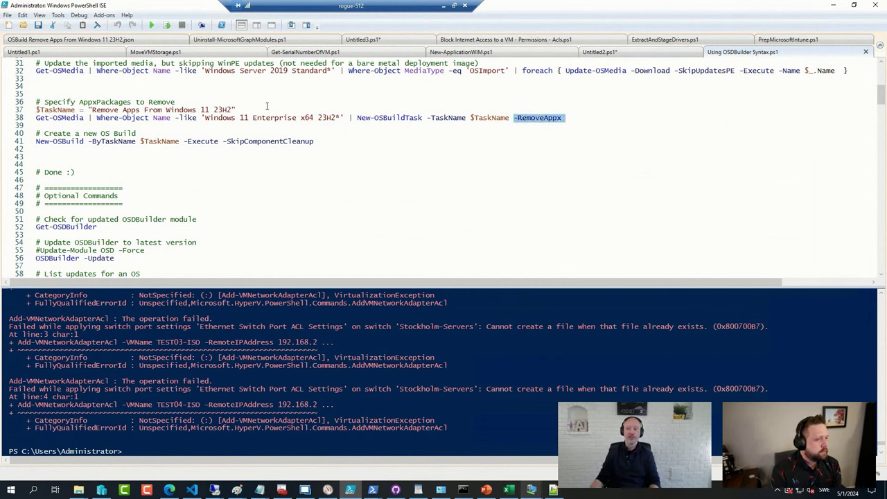
{"action": "left_click", "coordinate": [265, 110]}
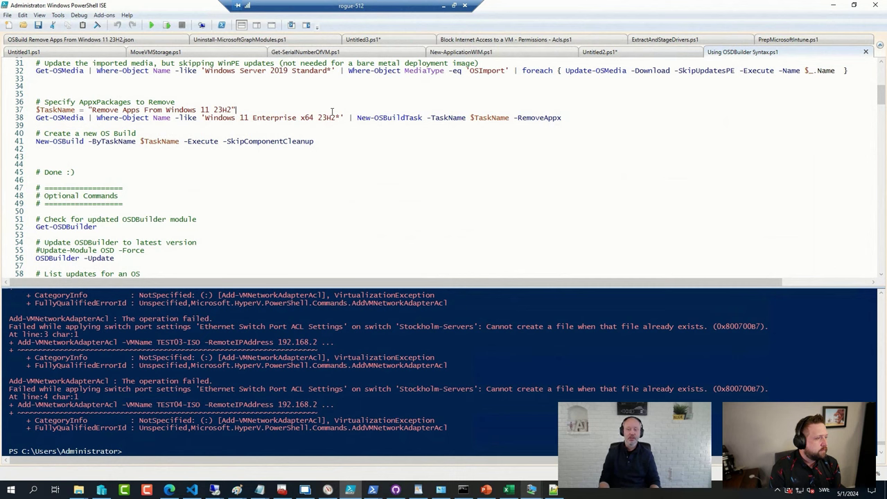
{"action": "key", "text": "Home"}
{"action": "key", "text": "shift+Down"}
{"action": "key", "text": "shift+Down"}
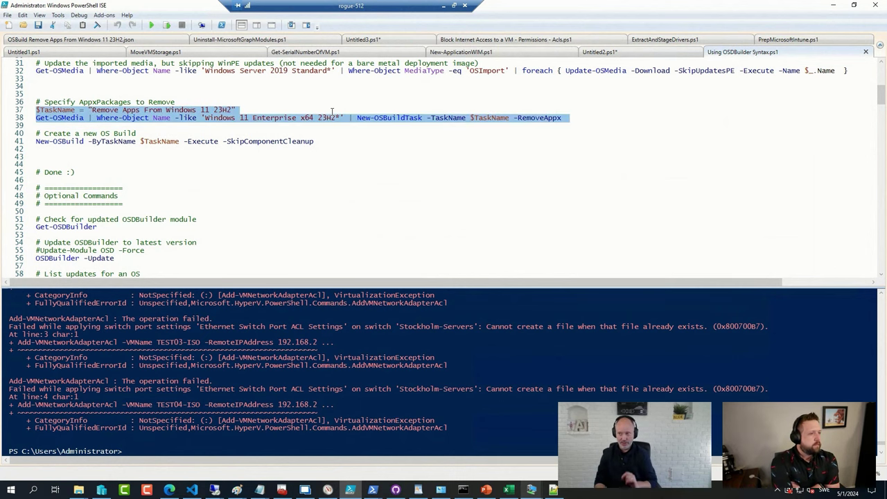
Run the selected lines with F8 to bring up the Remove-AppxProvisionedPackage picker
{"action": "key", "text": "F8"}
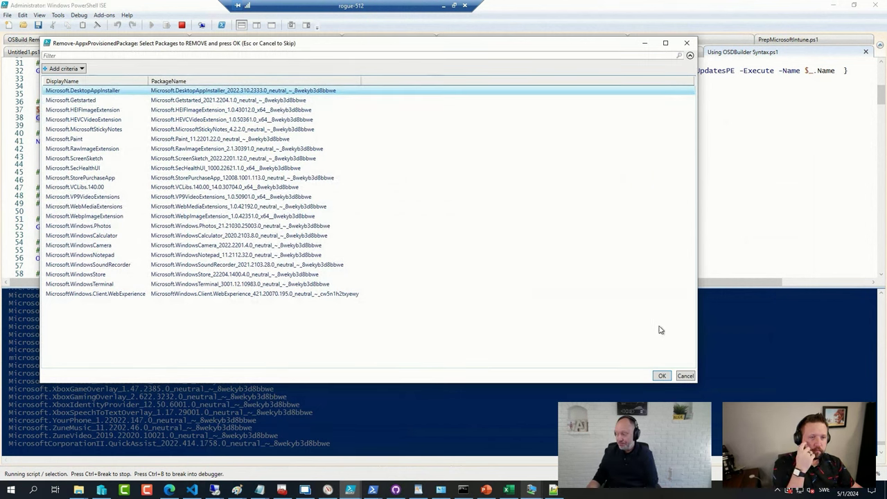
{"action": "left_click", "coordinate": [686, 377]}
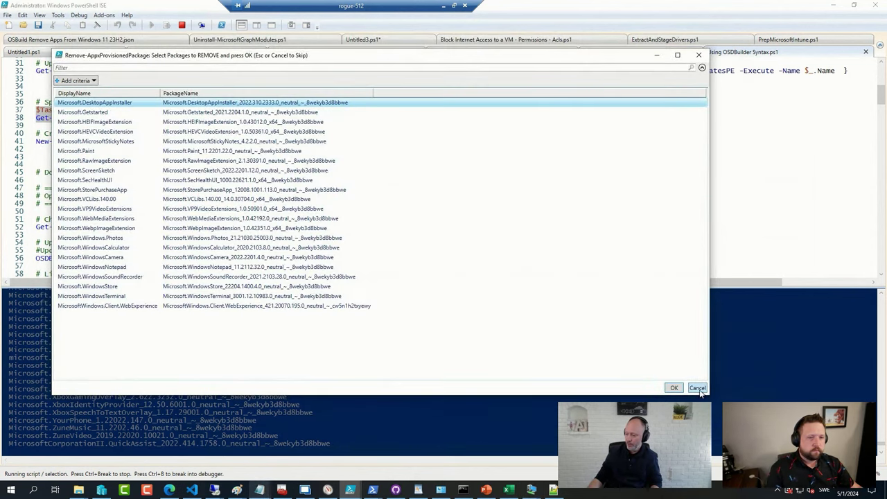
Cancel the package picker and browse to C:\OSDBuilder in VS Code's Open dialog
{"action": "left_click", "coordinate": [697, 388]}
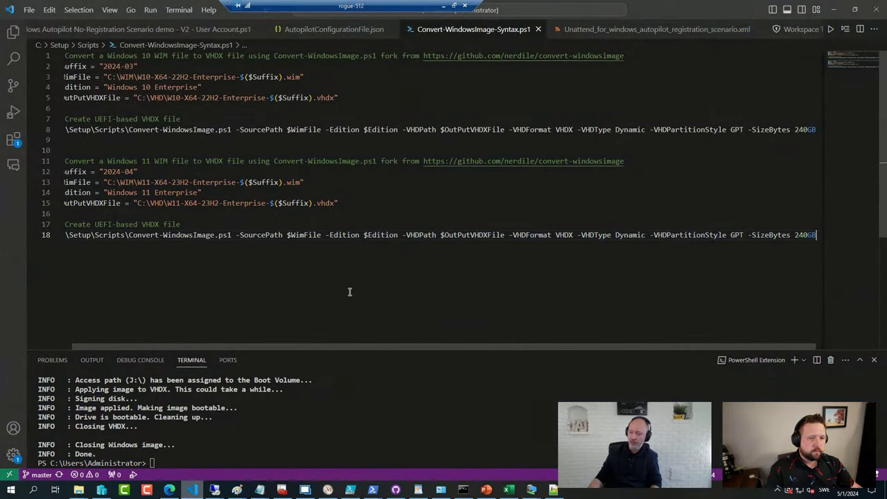
{"action": "key", "text": "ctrl+o"}
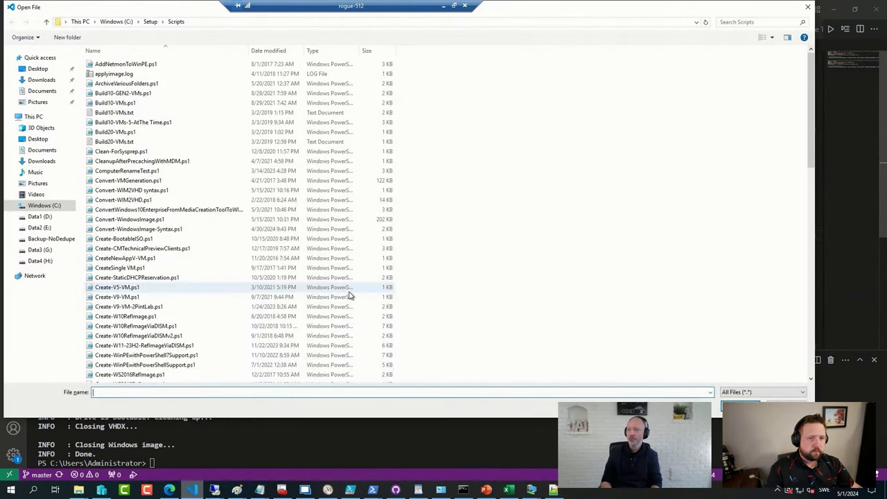
{"action": "type", "text": "c:"}
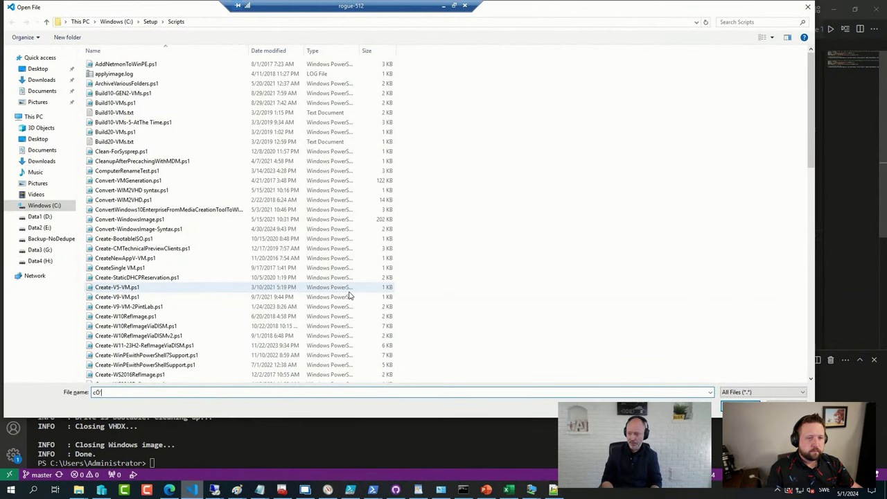
{"action": "type", "text": "\\"}
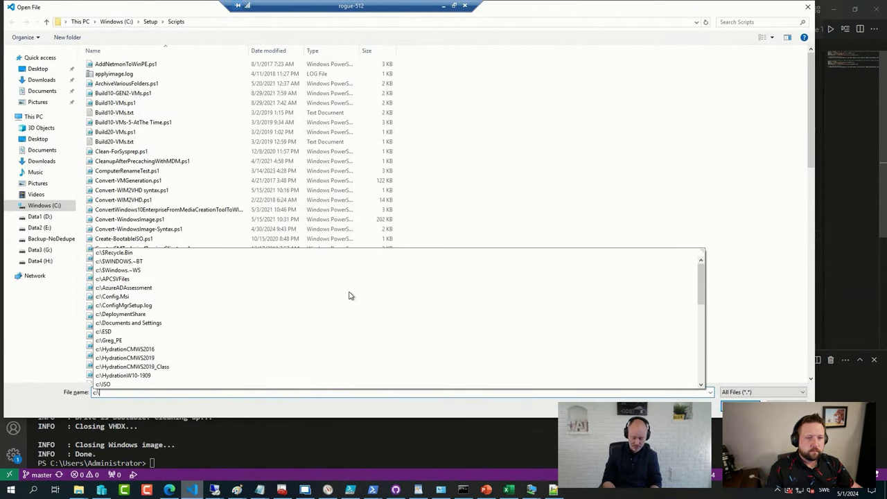
{"action": "type", "text": "osdb"}
{"action": "key", "text": "Return"}
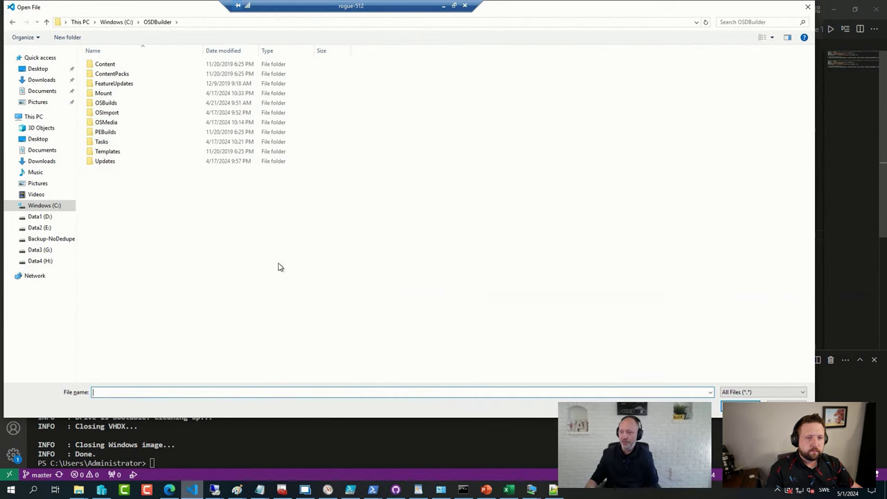
Open Tasks\OSBuild Remove Apps From Windows 11 23H2.json and scroll through its app list
{"action": "double_click", "coordinate": [130, 142]}
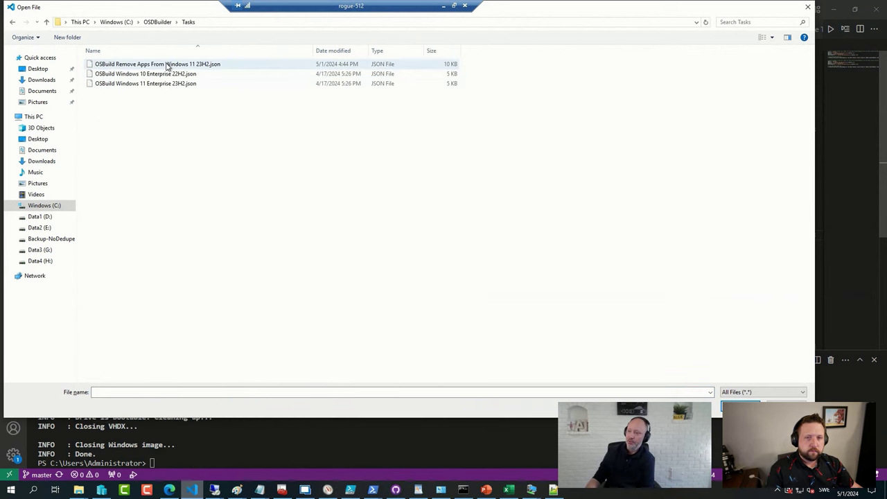
{"action": "left_click", "coordinate": [167, 65]}
{"action": "double_click", "coordinate": [167, 66]}
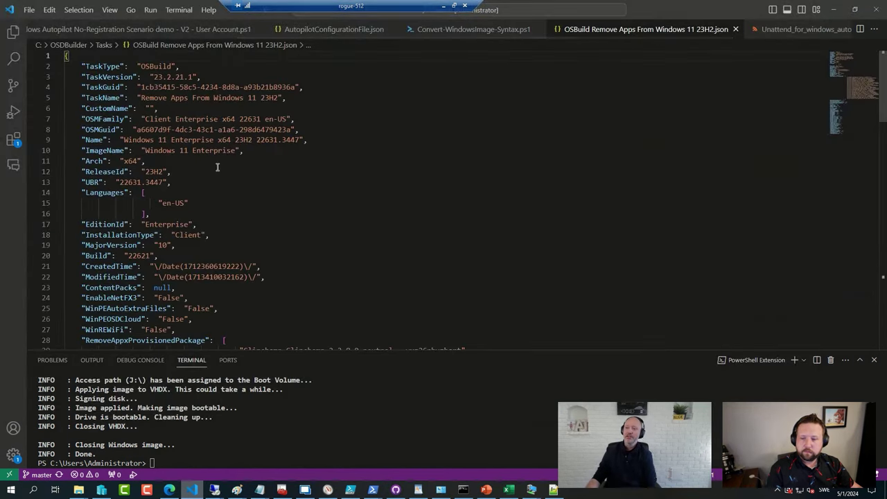
{"action": "scroll", "coordinate": [215, 172], "scroll_direction": "down", "scroll_amount": 5}
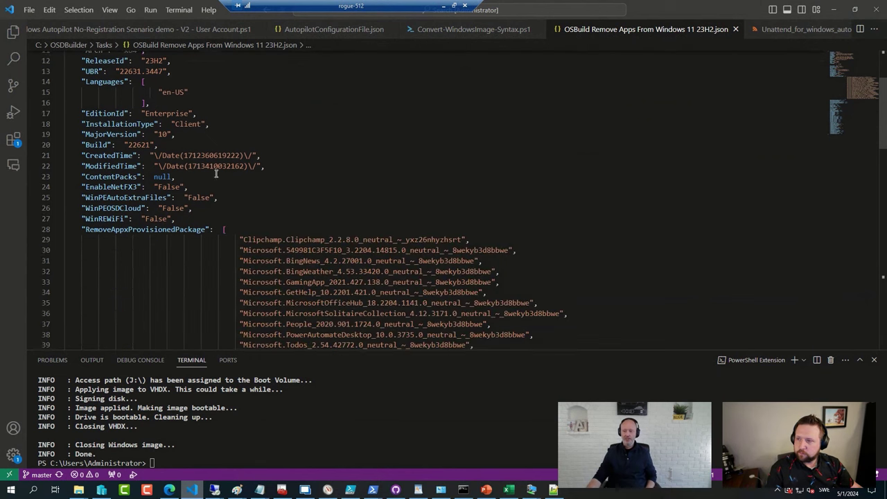
{"action": "scroll", "coordinate": [216, 174], "scroll_direction": "down", "scroll_amount": 2}
{"action": "scroll", "coordinate": [291, 201], "scroll_direction": "down", "scroll_amount": 3}
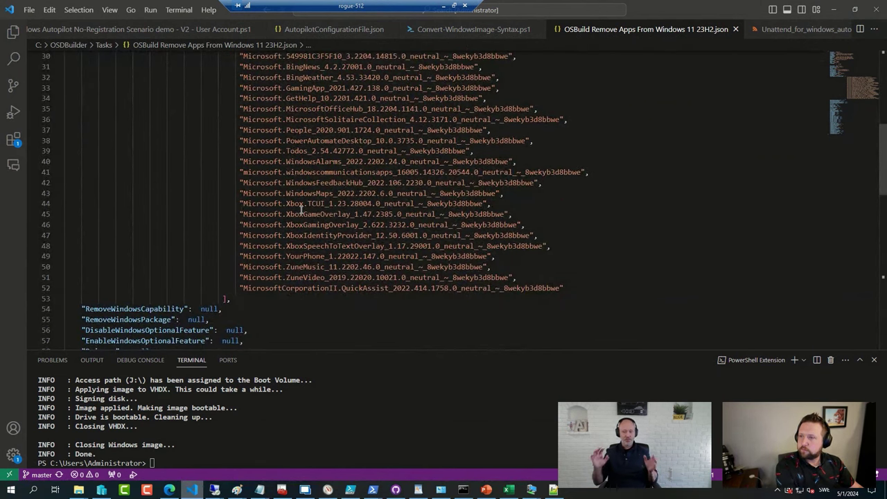
{"action": "key", "text": "alt+Tab"}
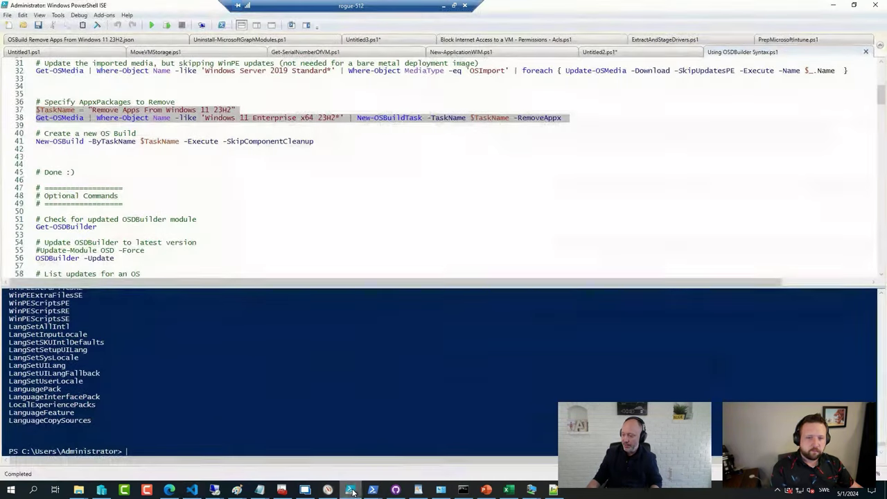
{"action": "left_click", "coordinate": [118, 142]}
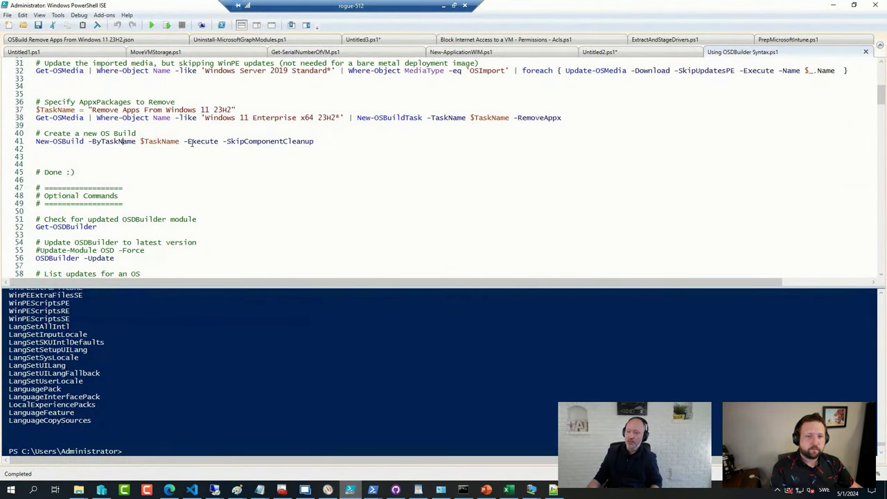
{"action": "key", "text": "shift+Home"}
{"action": "key", "text": "Home"}
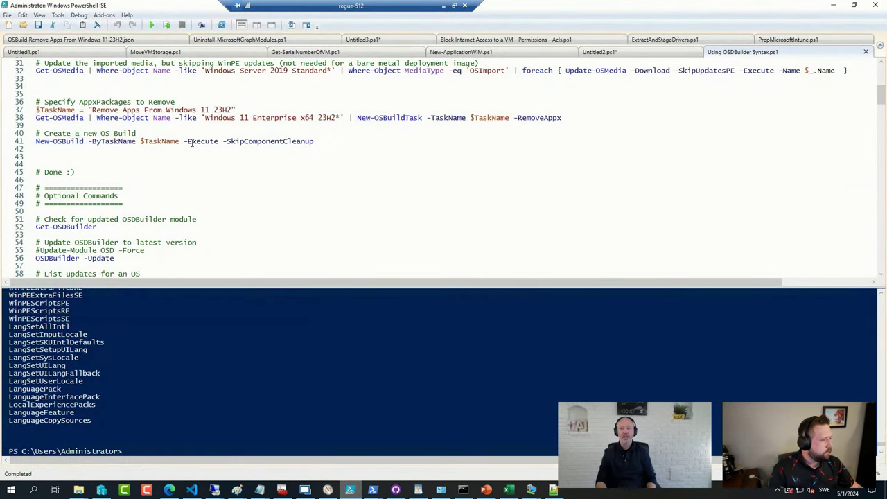
{"action": "key", "text": "shift+End"}
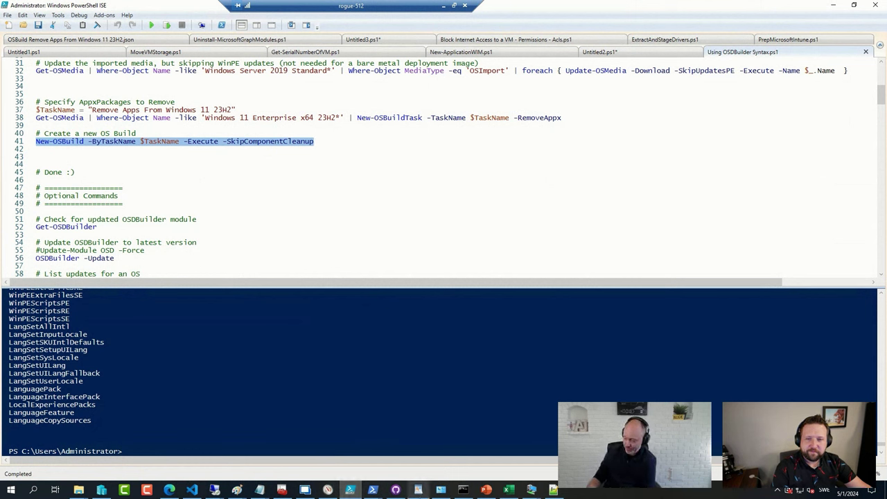
{"action": "left_click", "coordinate": [370, 212]}
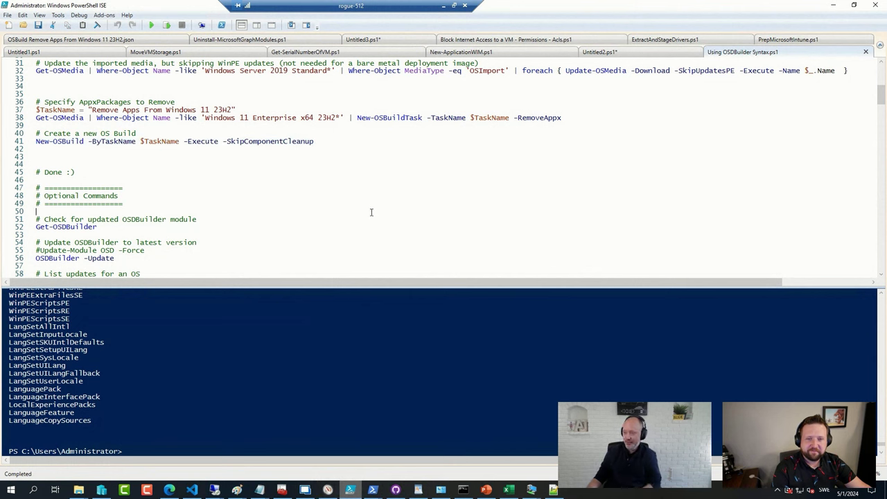
Open Remove-UnwantedAppsWindows11offline.ps1 in PowerShell ISE
{"action": "key", "text": "ctrl+o"}
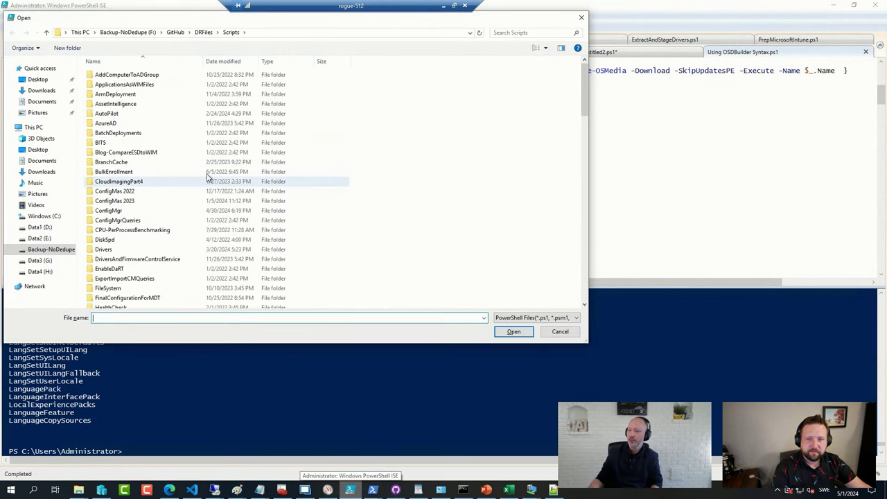
{"action": "scroll", "coordinate": [229, 166], "scroll_direction": "down", "scroll_amount": 20}
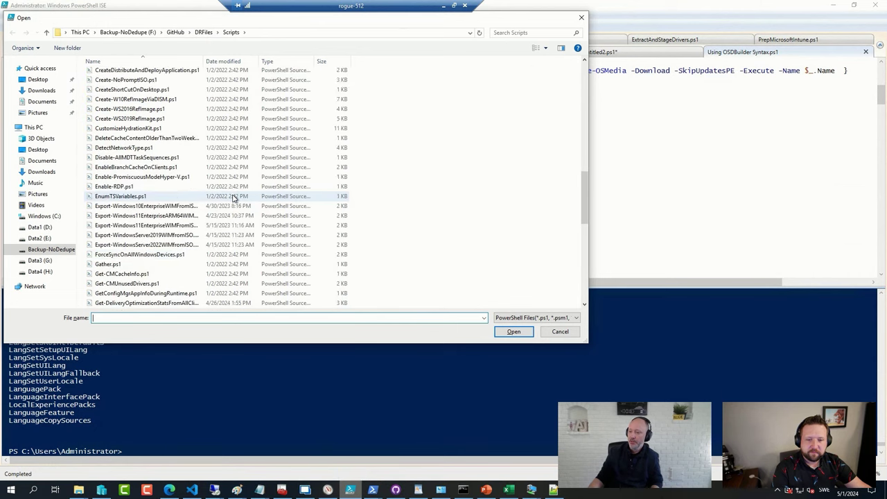
{"action": "scroll", "coordinate": [234, 198], "scroll_direction": "up", "scroll_amount": 5}
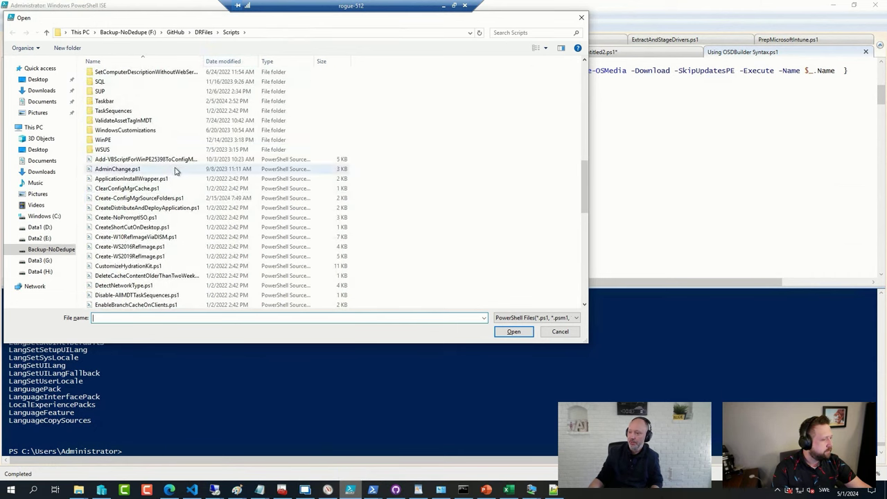
{"action": "scroll", "coordinate": [148, 261], "scroll_direction": "down", "scroll_amount": 10}
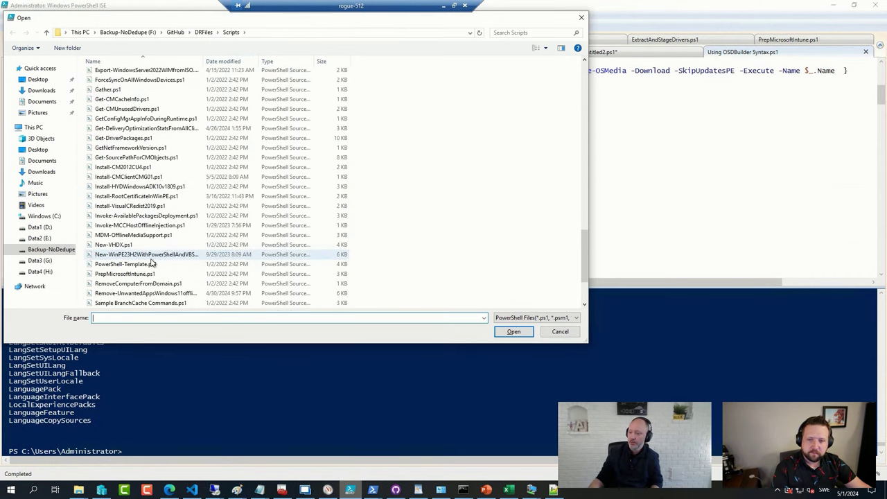
{"action": "scroll", "coordinate": [152, 263], "scroll_direction": "down", "scroll_amount": 3}
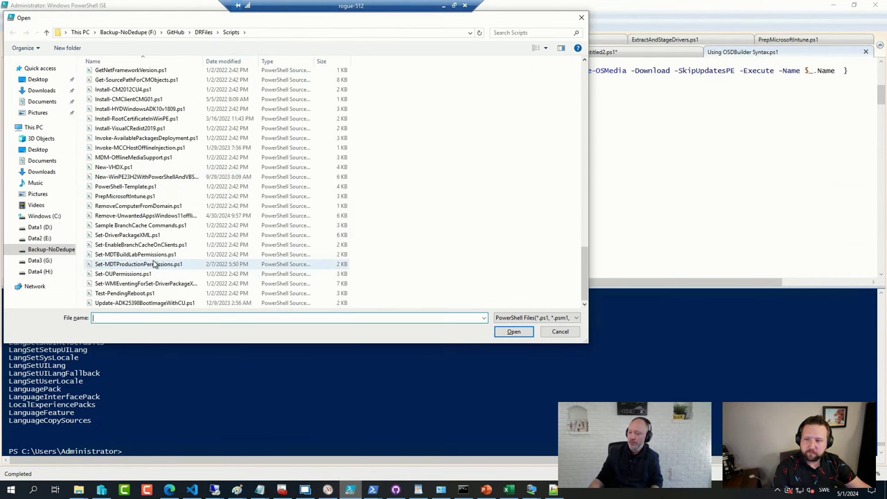
{"action": "double_click", "coordinate": [167, 216]}
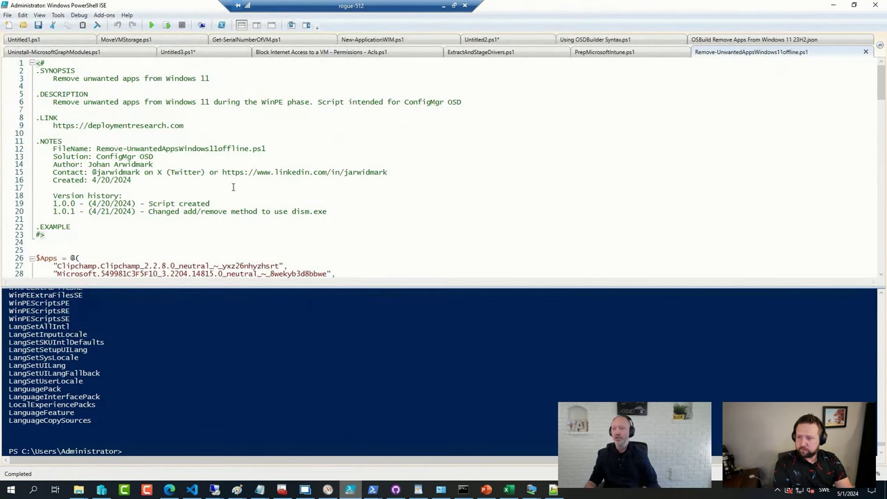
Scroll through the app list and highlight the dism.exe /Remove-ProvisionedAppxPackage arguments
{"action": "scroll", "coordinate": [262, 183], "scroll_direction": "down", "scroll_amount": 4}
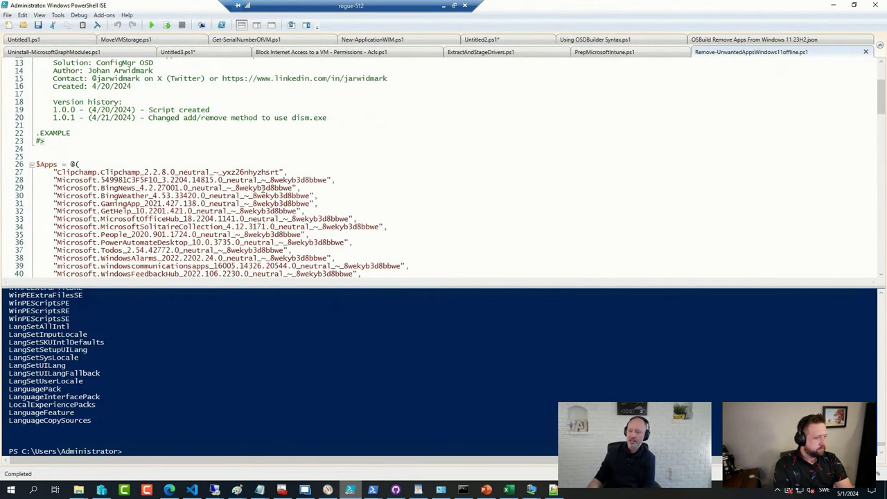
{"action": "scroll", "coordinate": [262, 187], "scroll_direction": "down", "scroll_amount": 3}
{"action": "scroll", "coordinate": [173, 166], "scroll_direction": "down", "scroll_amount": 4}
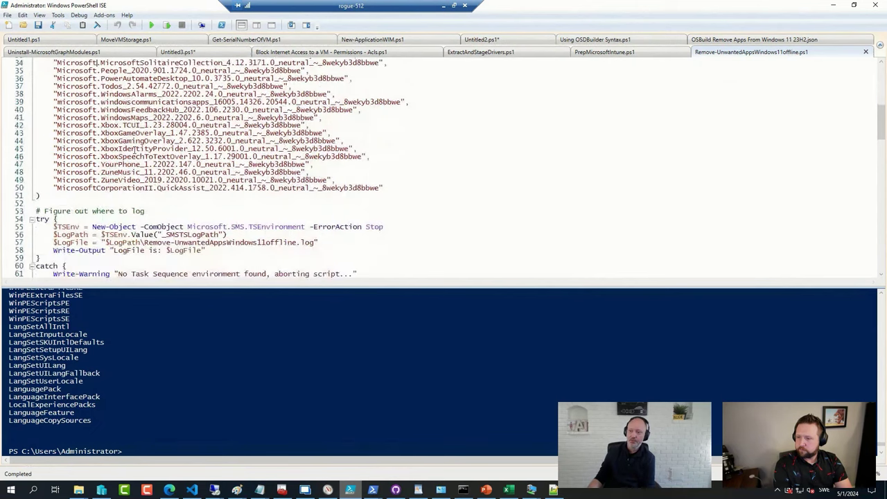
{"action": "scroll", "coordinate": [134, 148], "scroll_direction": "down", "scroll_amount": 17}
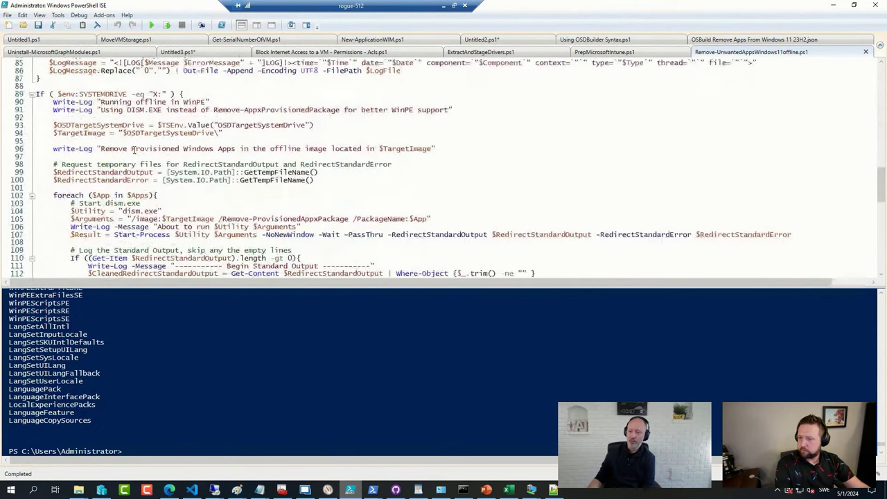
{"action": "scroll", "coordinate": [134, 148], "scroll_direction": "down", "scroll_amount": 9}
{"action": "scroll", "coordinate": [136, 149], "scroll_direction": "down", "scroll_amount": 3}
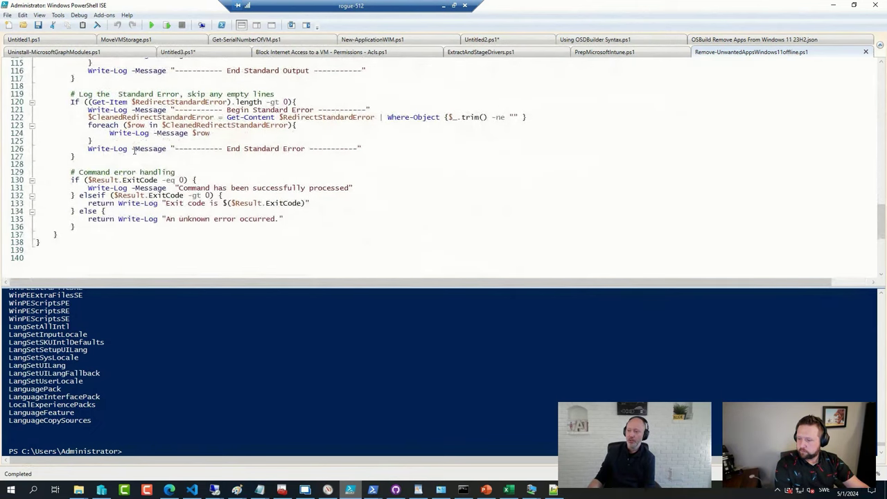
{"action": "scroll", "coordinate": [136, 149], "scroll_direction": "up", "scroll_amount": 11}
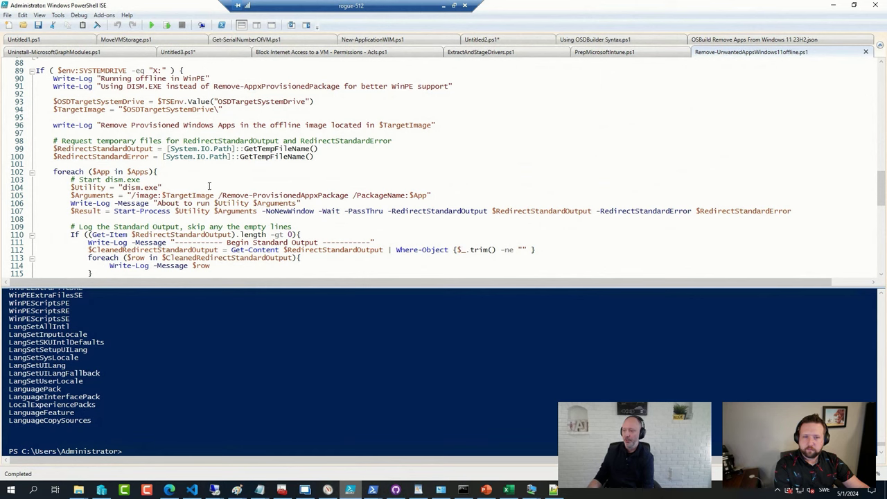
{"action": "left_click_drag", "start_coordinate": [126, 185], "coordinate": [420, 196]}
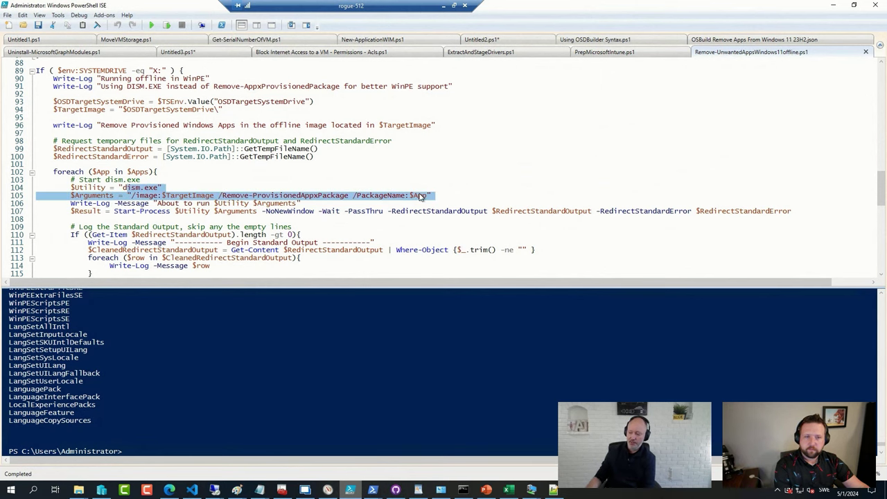
Search task sequences for 'apps' and edit the Windows 11 23H2 Removing Apps sequence
{"action": "left_click", "coordinate": [305, 490]}
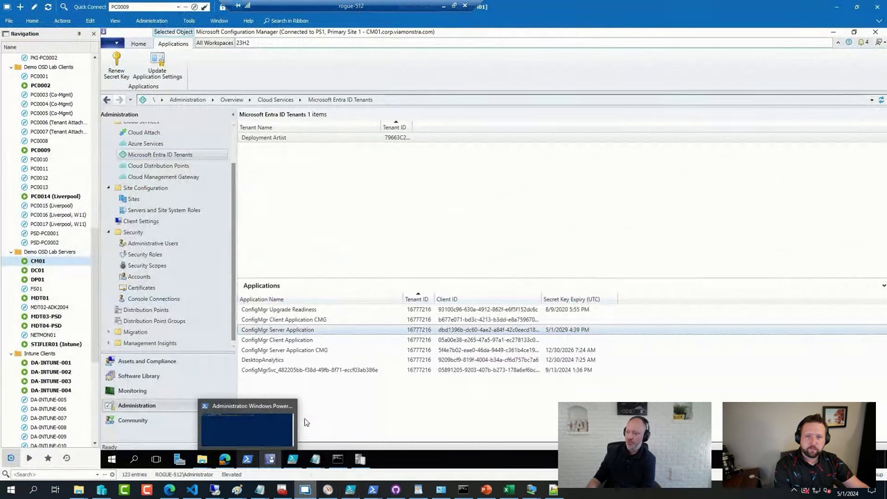
{"action": "left_click", "coordinate": [146, 378]}
{"action": "left_click", "coordinate": [311, 127]}
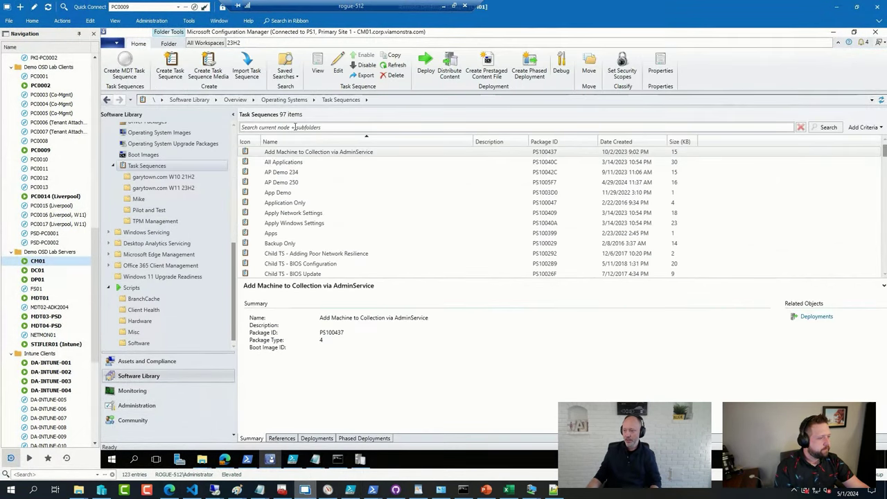
{"action": "type", "text": "apps"}
{"action": "key", "text": "Return"}
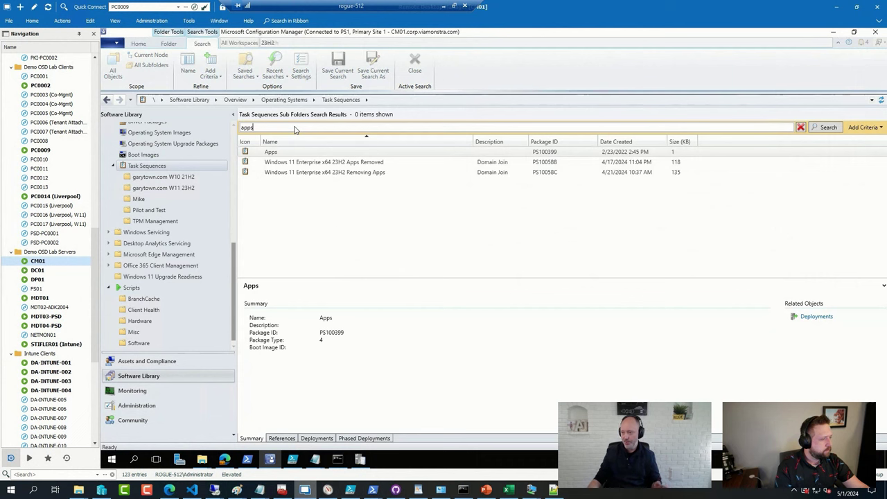
{"action": "right_click", "coordinate": [324, 172]}
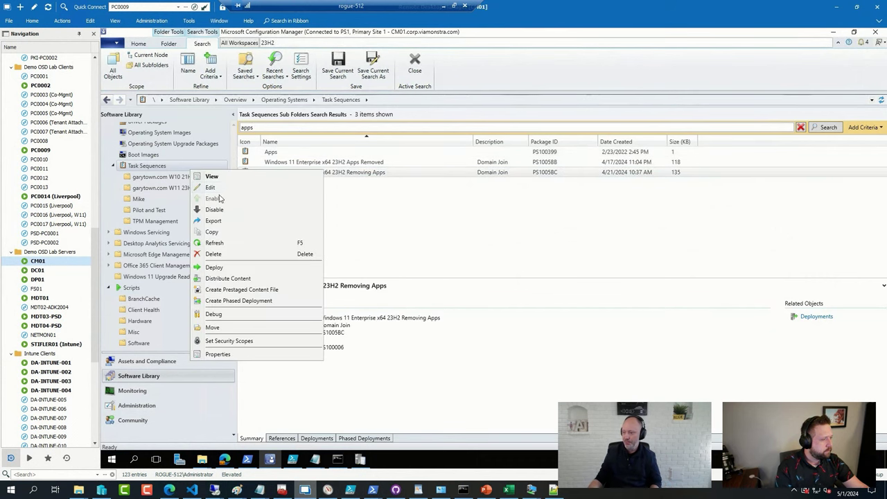
{"action": "left_click", "coordinate": [403, 214]}
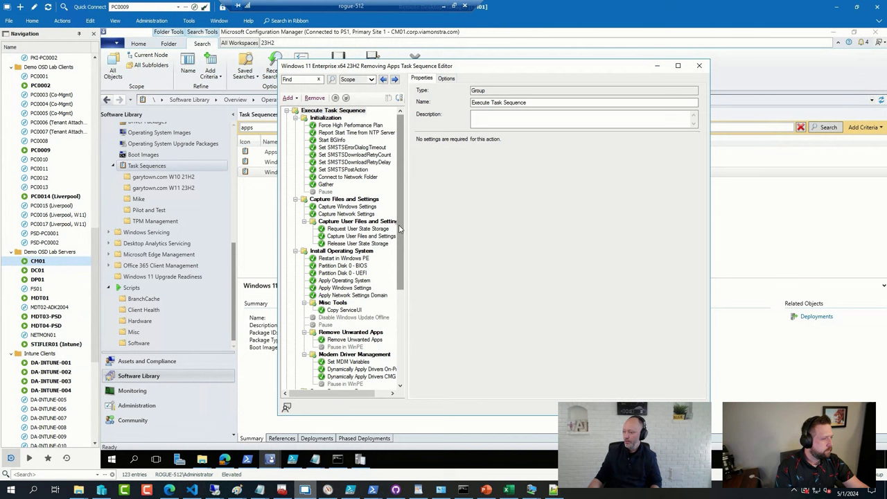
Select the Remove Unwanted Apps step to show its PowerShell script settings
{"action": "left_click_drag", "start_coordinate": [401, 229], "coordinate": [409, 268]}
{"action": "scroll", "coordinate": [406, 277], "scroll_direction": "down", "scroll_amount": 4}
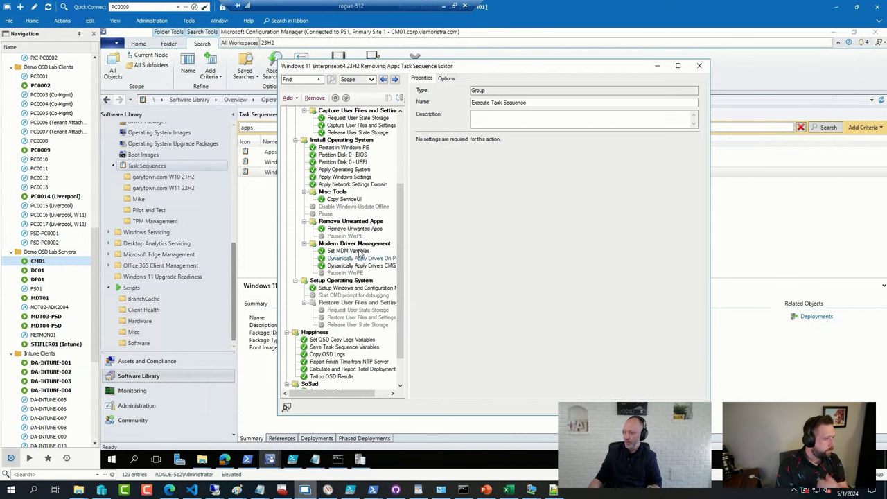
{"action": "left_click", "coordinate": [354, 229]}
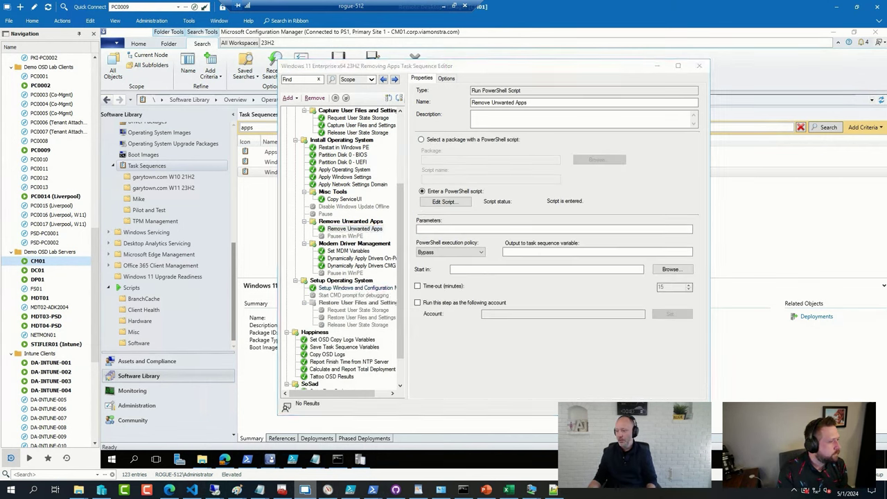
{"action": "left_click_drag", "start_coordinate": [386, 288], "coordinate": [463, 282]}
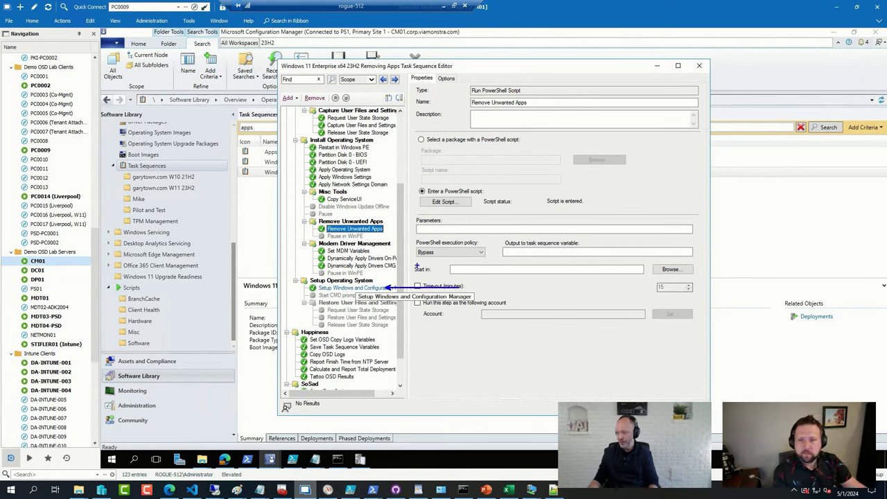
{"action": "key", "text": "Escape"}
View the step's embedded script, cancel it, and close the Task Sequence Editor
{"action": "left_click", "coordinate": [449, 204]}
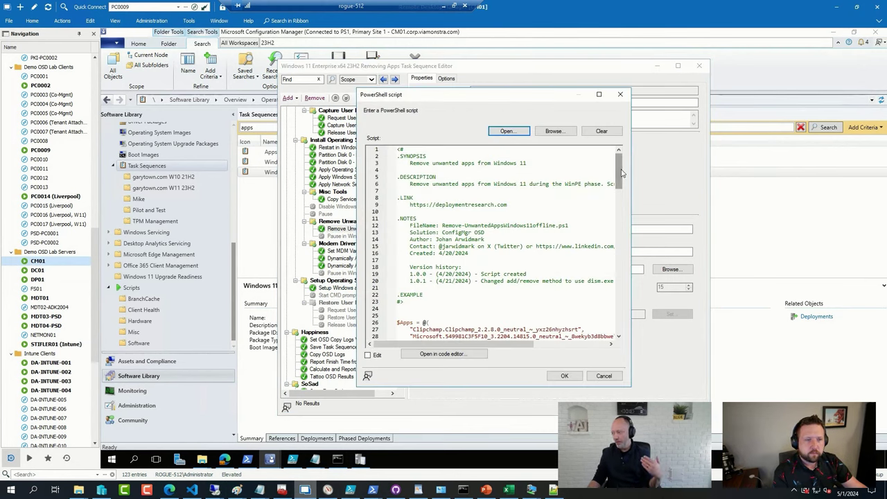
{"action": "left_click_drag", "start_coordinate": [620, 176], "coordinate": [638, 205]}
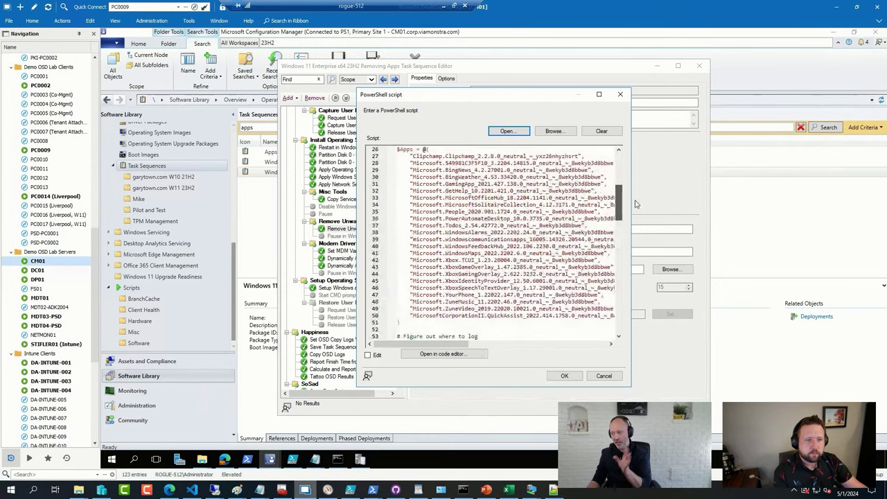
{"action": "left_click", "coordinate": [602, 377]}
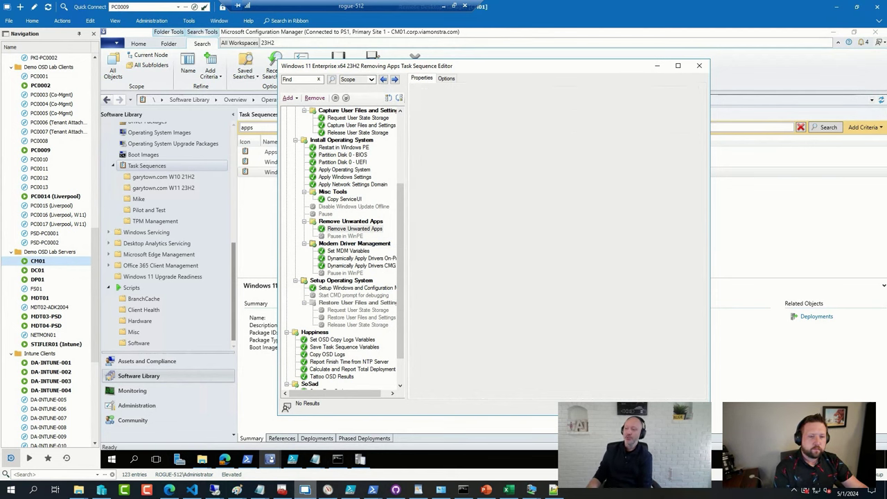
{"action": "key", "text": "alt+F4"}
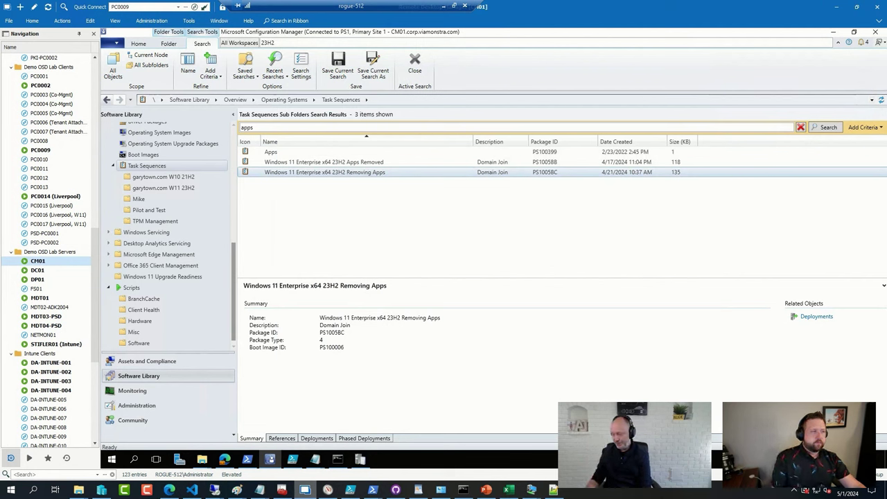
In TEST01-ISO, confirm Windows 11 23H2 via winver, then count provisioned apps: 47
{"action": "left_click", "coordinate": [531, 491]}
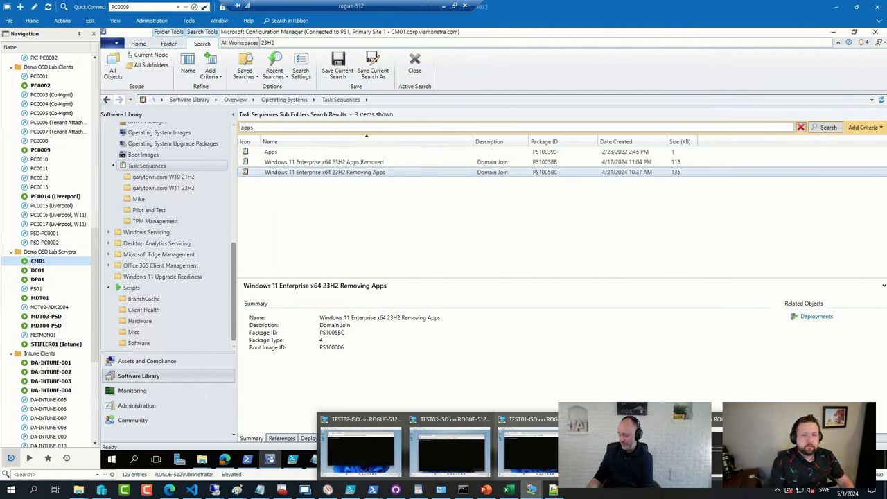
{"action": "left_click", "coordinate": [538, 422]}
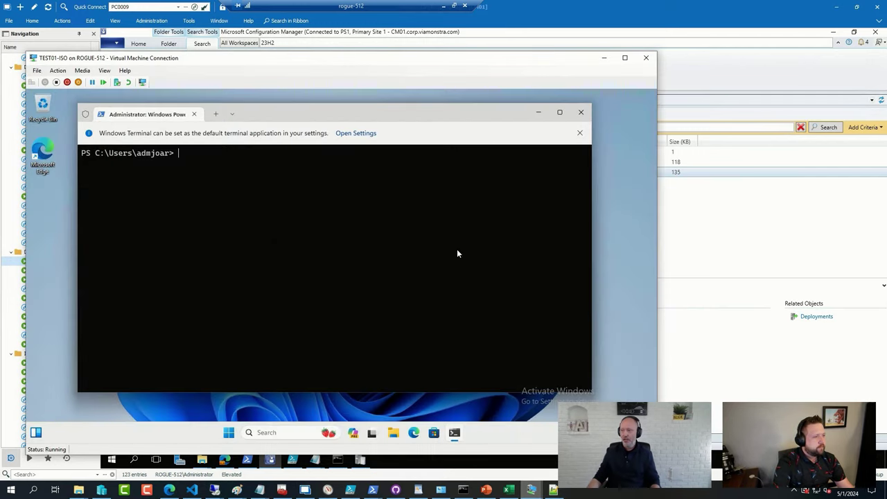
{"action": "key", "text": "super+r"}
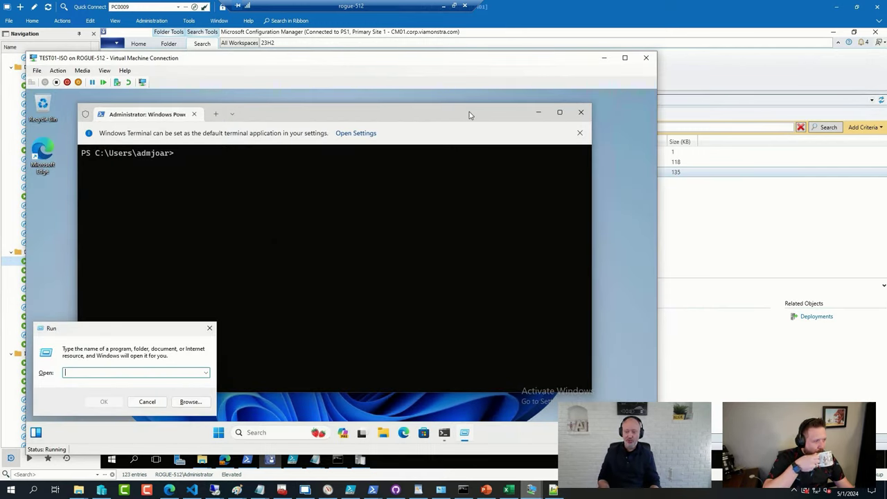
{"action": "type", "text": "winver"}
{"action": "key", "text": "Return"}
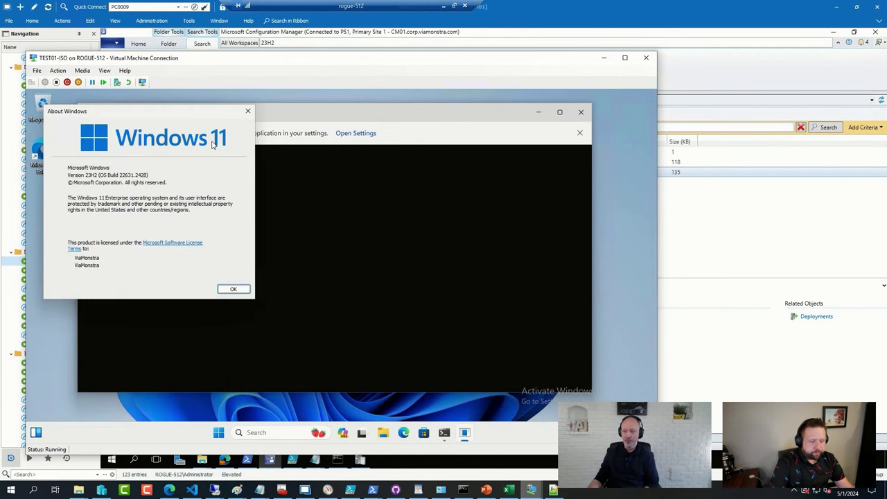
{"action": "left_click", "coordinate": [246, 111]}
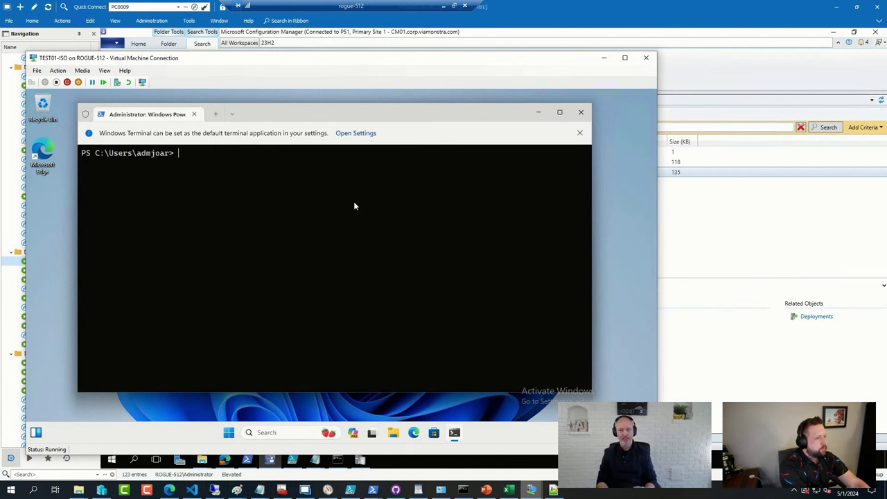
{"action": "type", "text": "(Get-AppxProvisionedPackage -Online).count"}
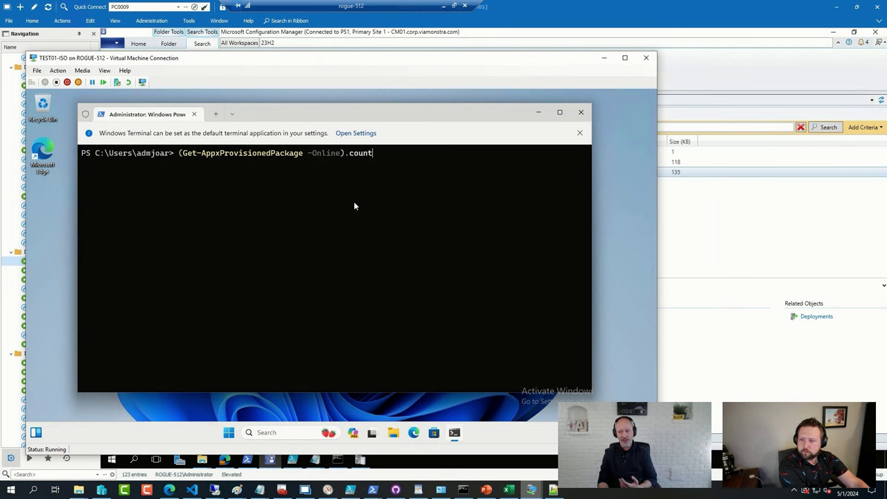
{"action": "key", "text": "Return"}
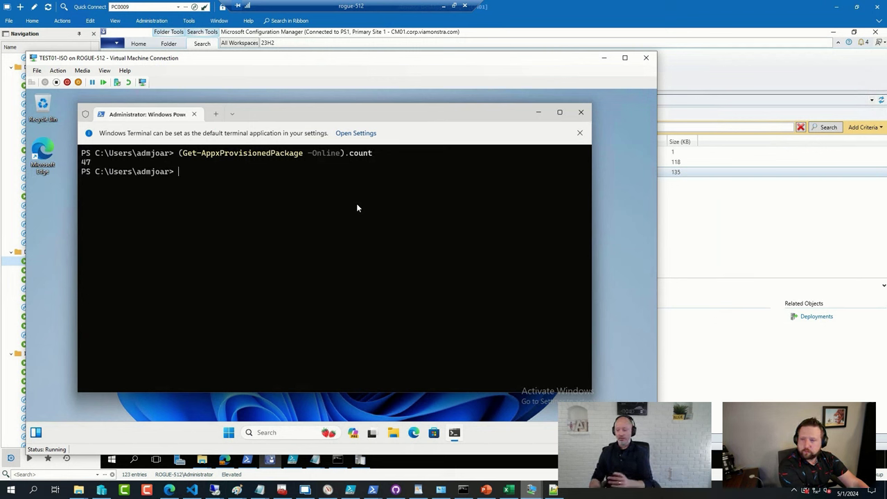
Rerun the provisioned app count in TEST02-ISO (23), then bring TEST03-ISO forward
{"action": "mouse_move", "coordinate": [530, 489]}
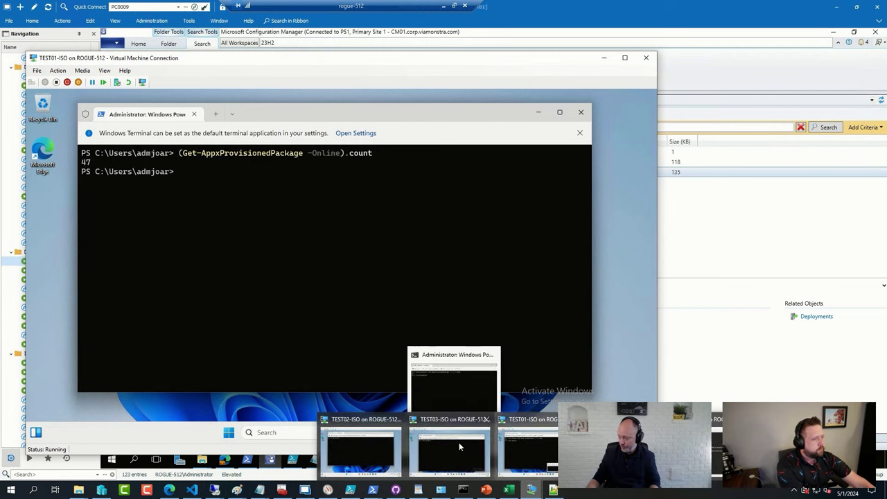
{"action": "left_click", "coordinate": [381, 427]}
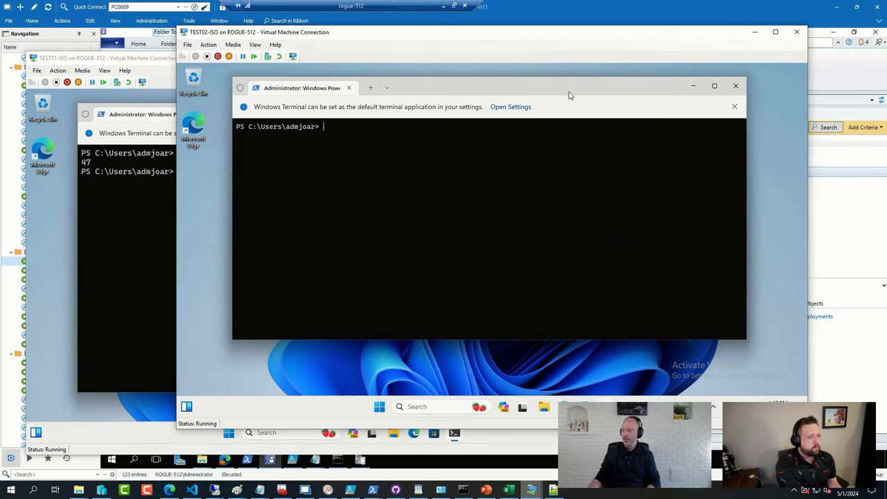
{"action": "key", "text": "Up"}
{"action": "key", "text": "Up"}
{"action": "key", "text": "Up"}
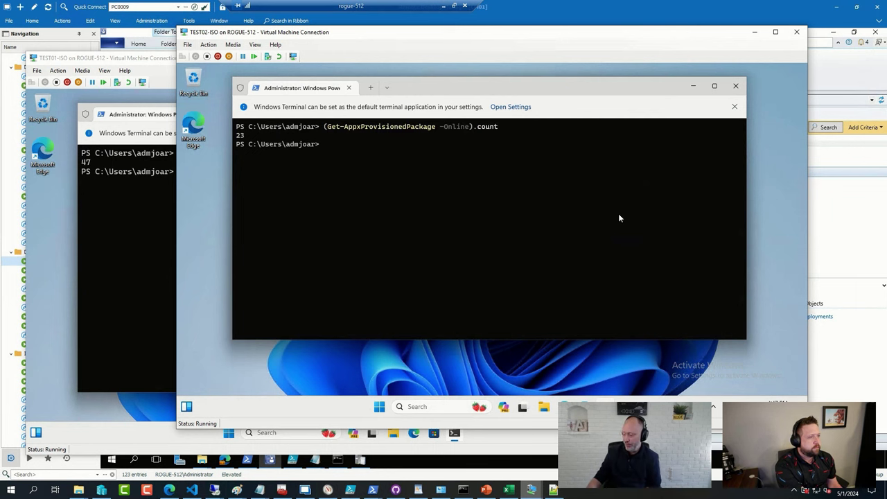
{"action": "mouse_move", "coordinate": [531, 487]}
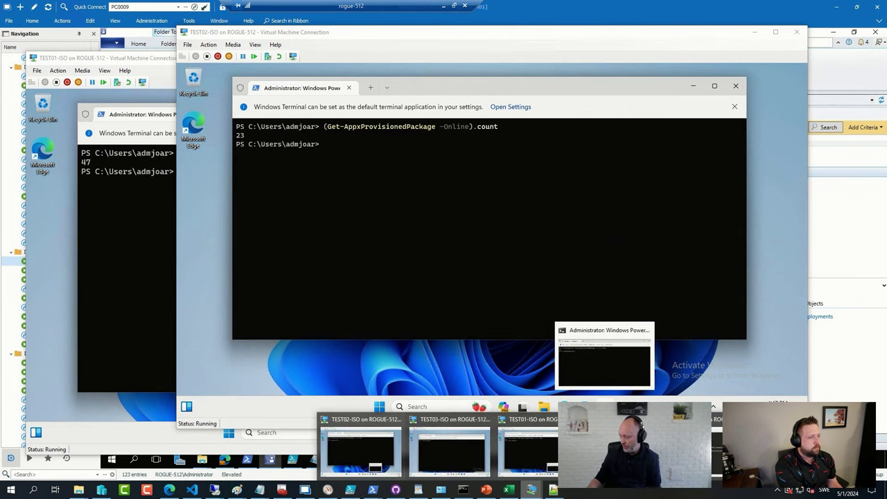
{"action": "left_click", "coordinate": [447, 424]}
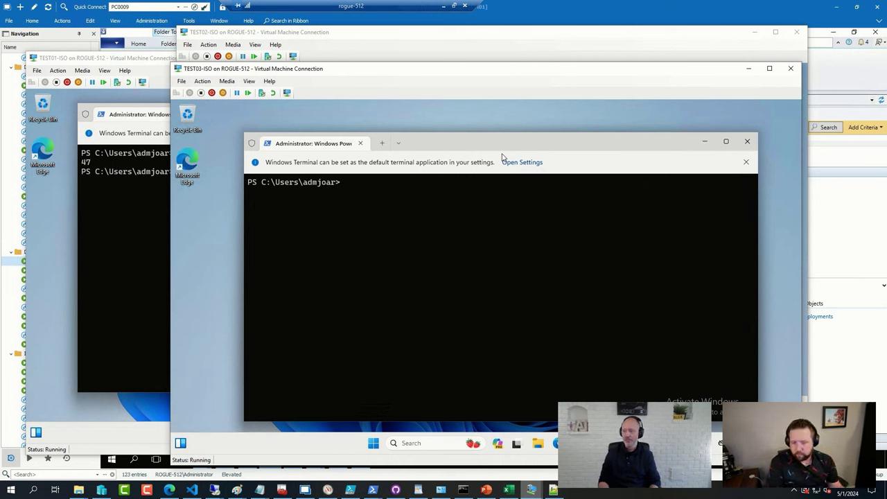
Rerun the provisioned-package count on TEST03, confirming it also reports 23 apps
{"action": "key", "text": "Up"}
{"action": "key", "text": "Up"}
{"action": "key", "text": "Return"}
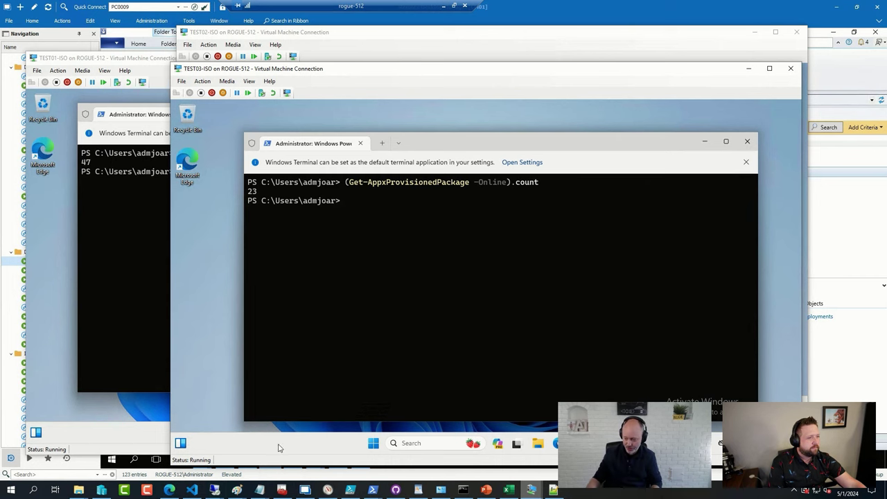
In a new Edge tab, go to 2pintsoftware.com and open Community > 2Pint Blog
{"action": "left_click", "coordinate": [169, 490]}
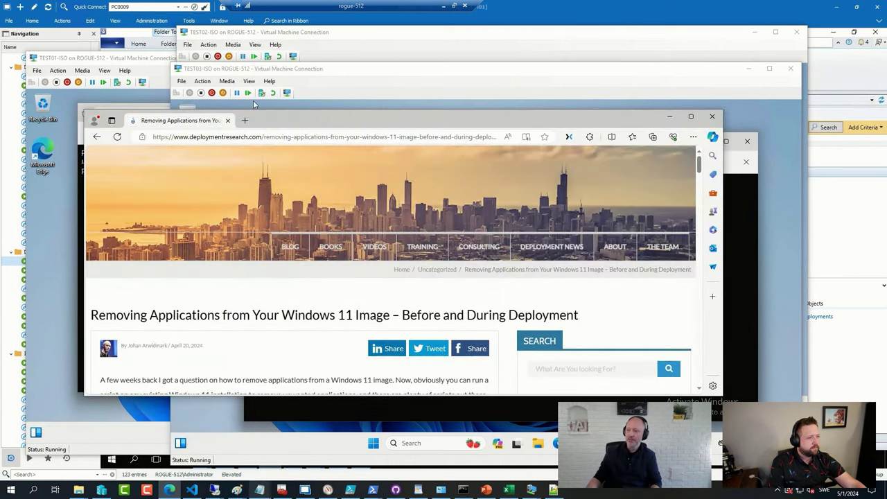
{"action": "left_click", "coordinate": [246, 121]}
{"action": "type", "text": "2pintsoftware.com"}
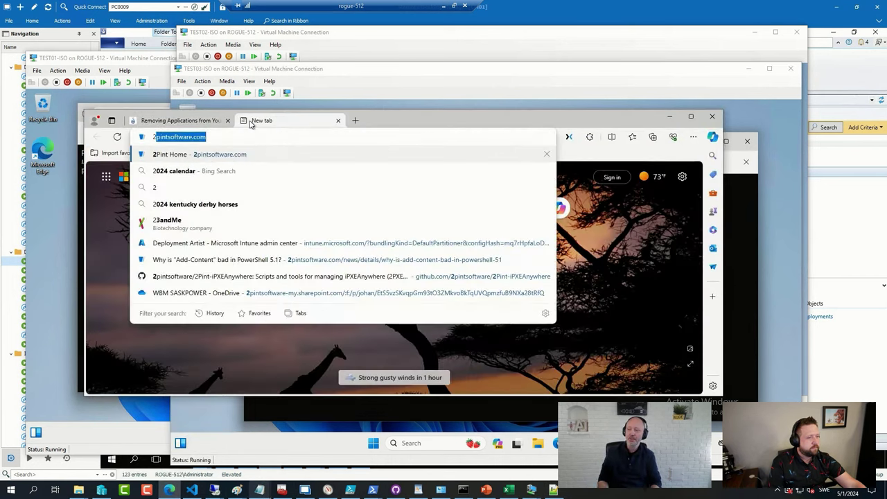
{"action": "key", "text": "Return"}
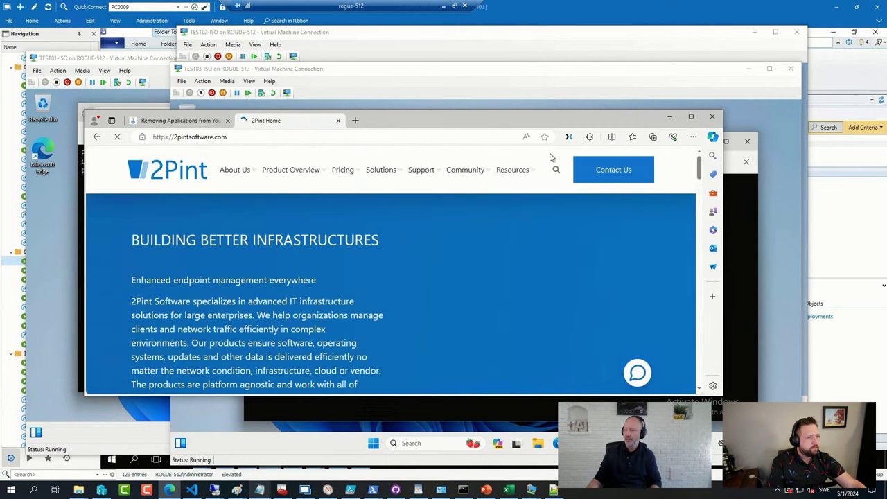
{"action": "mouse_move", "coordinate": [465, 169]}
{"action": "left_click", "coordinate": [468, 212]}
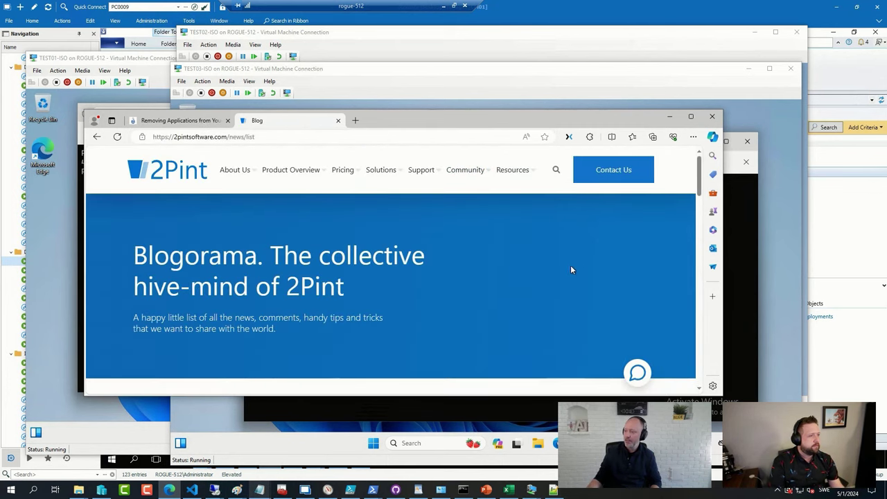
Search the 2Pint blog posts for 'lies'
{"action": "scroll", "coordinate": [570, 270], "scroll_direction": "down", "scroll_amount": 4}
{"action": "left_click", "coordinate": [552, 291]}
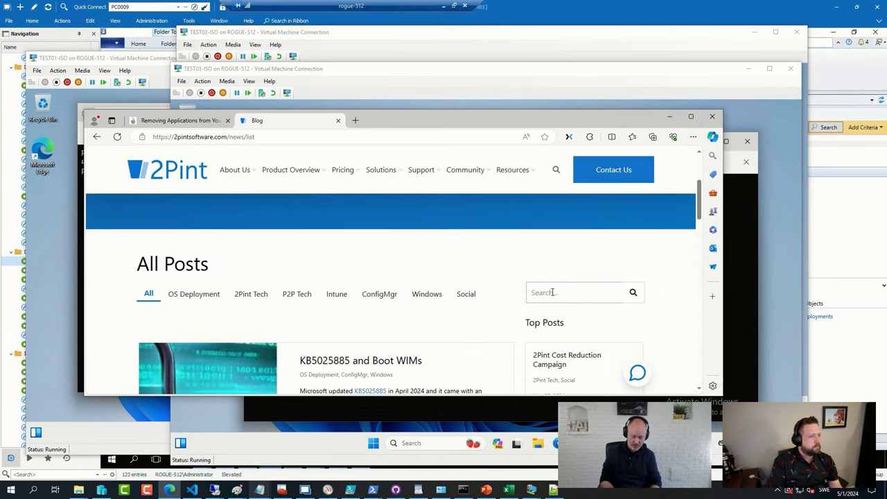
{"action": "type", "text": "lies"}
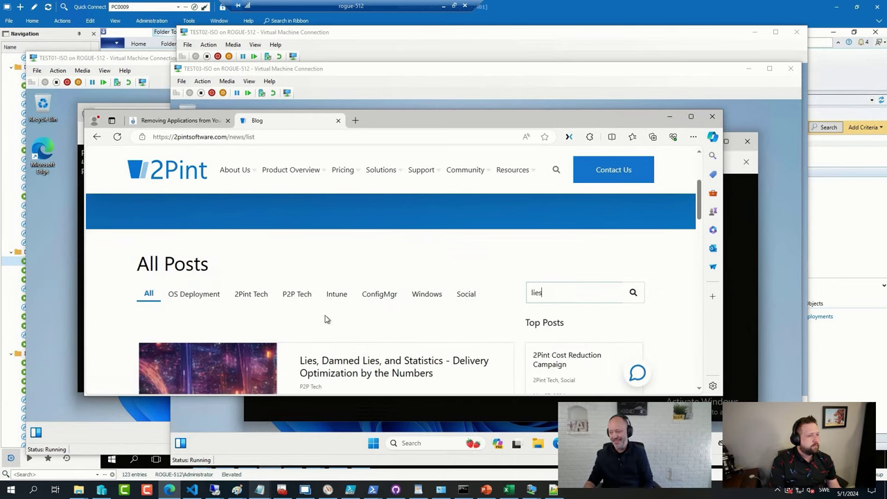
{"action": "scroll", "coordinate": [326, 319], "scroll_direction": "down", "scroll_amount": 1}
Open the 'Lies, Damned Lies, and Statistics' post and scroll down to the Test 1 section
{"action": "left_click", "coordinate": [345, 332]}
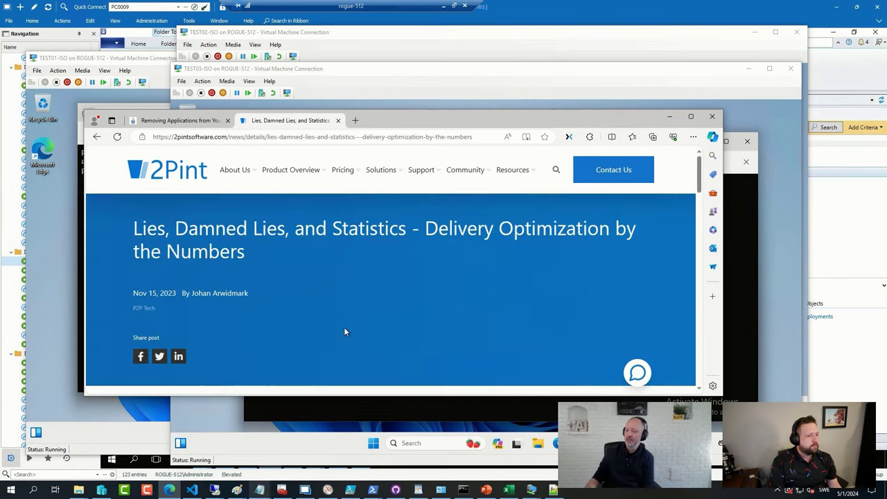
{"action": "scroll", "coordinate": [333, 320], "scroll_direction": "down", "scroll_amount": 5}
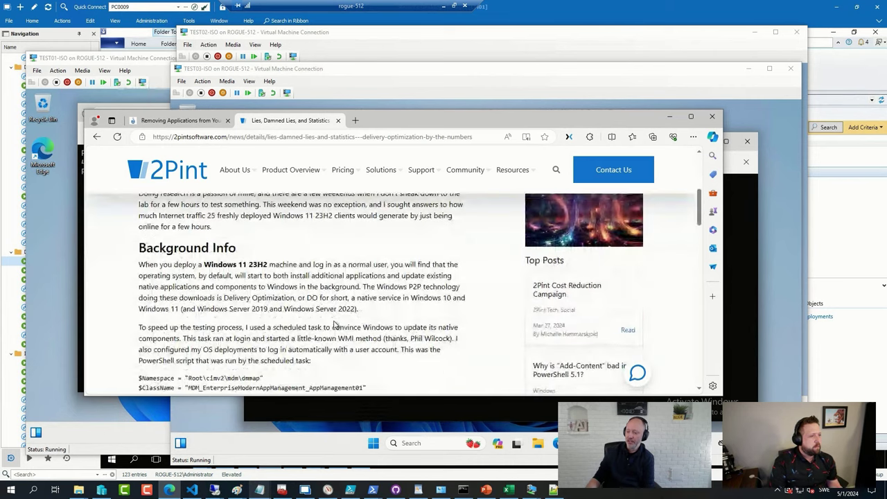
{"action": "scroll", "coordinate": [335, 324], "scroll_direction": "down", "scroll_amount": 3}
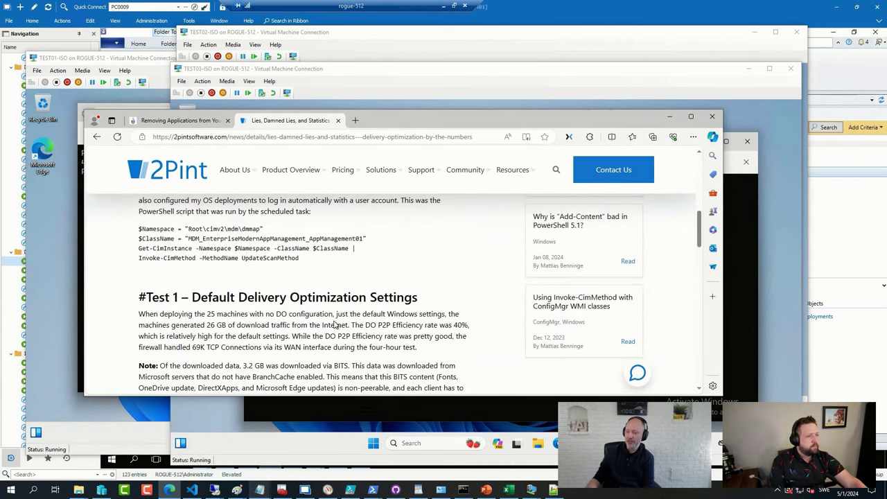
{"action": "scroll", "coordinate": [335, 324], "scroll_direction": "down", "scroll_amount": 1}
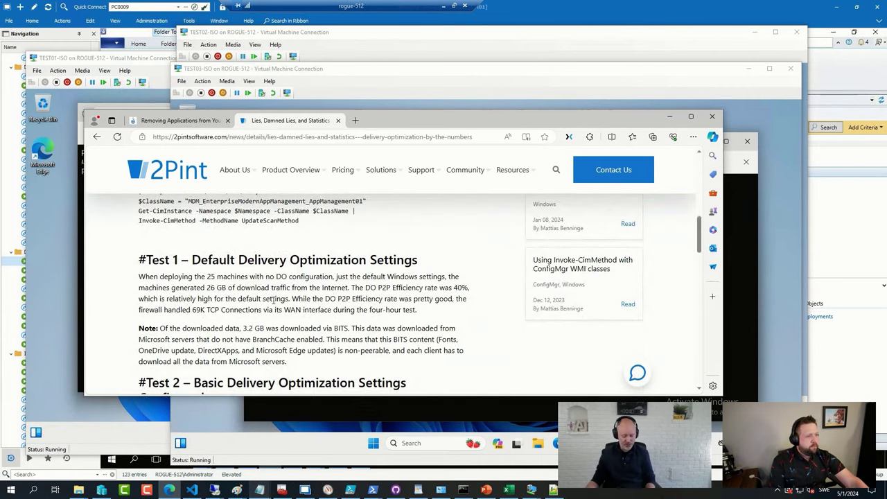
Underline the 25 machines, 26 GB and 69K TCP Connections figures, then clear the annotations
{"action": "left_click_drag", "start_coordinate": [199, 280], "coordinate": [247, 281]}
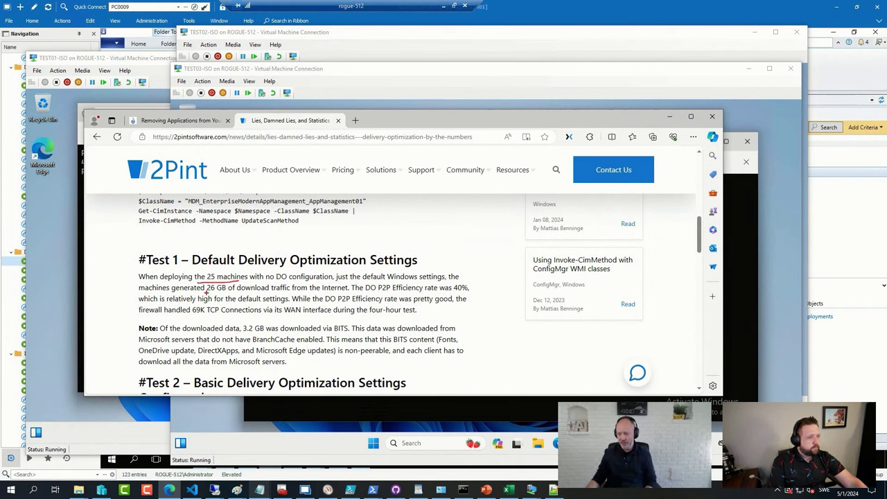
{"action": "left_click_drag", "start_coordinate": [205, 292], "coordinate": [239, 292]}
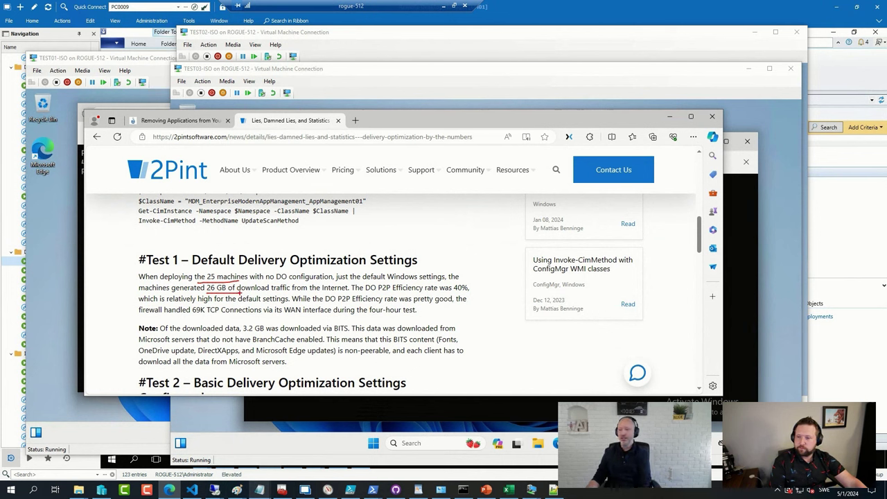
{"action": "left_click_drag", "start_coordinate": [184, 319], "coordinate": [248, 314]}
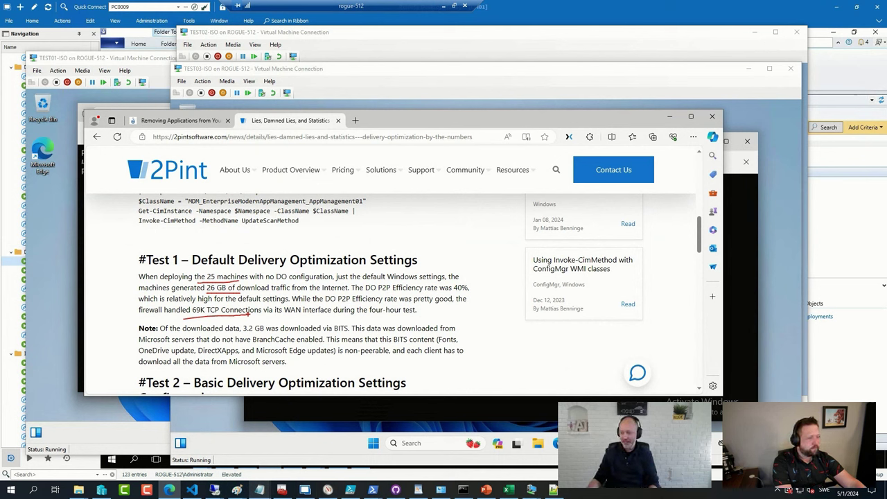
{"action": "key", "text": "Escape"}
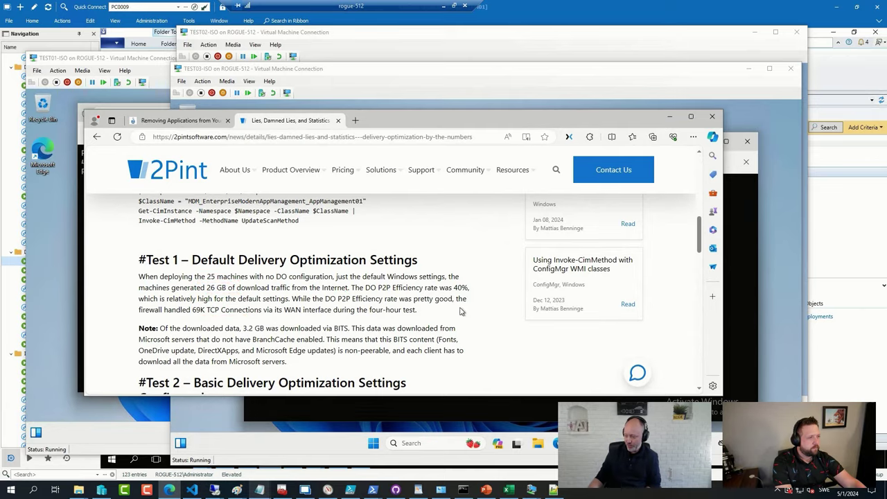